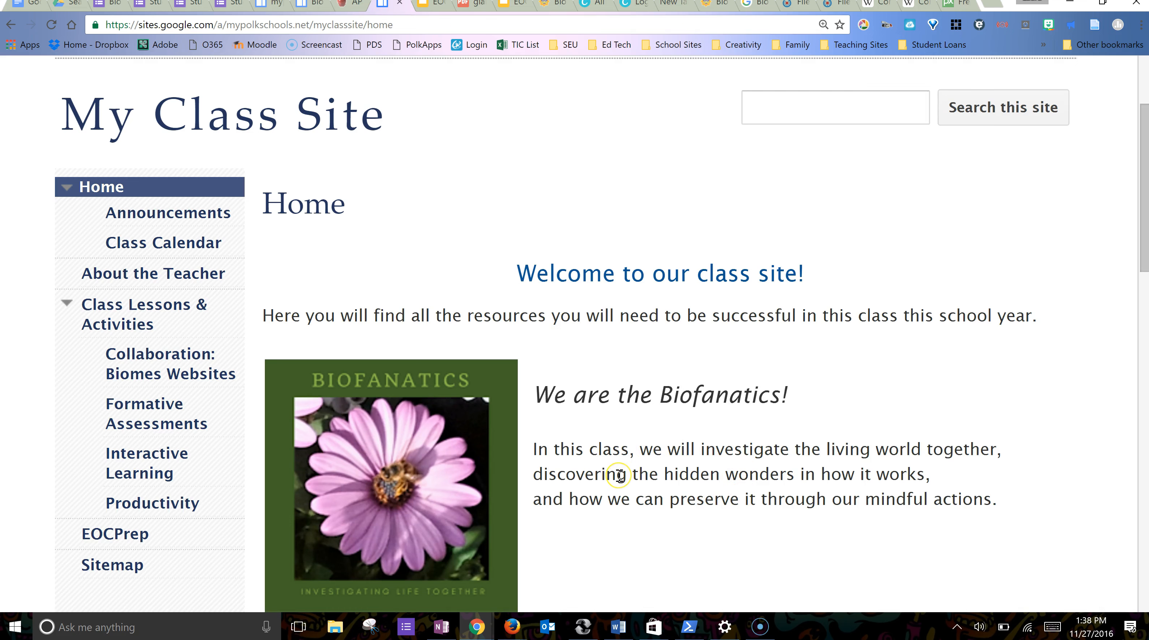
- Open Manage site for My Class Site from the gear menu
{"action": "scroll", "coordinate": [619, 475], "scroll_direction": "up", "scroll_amount": 3}
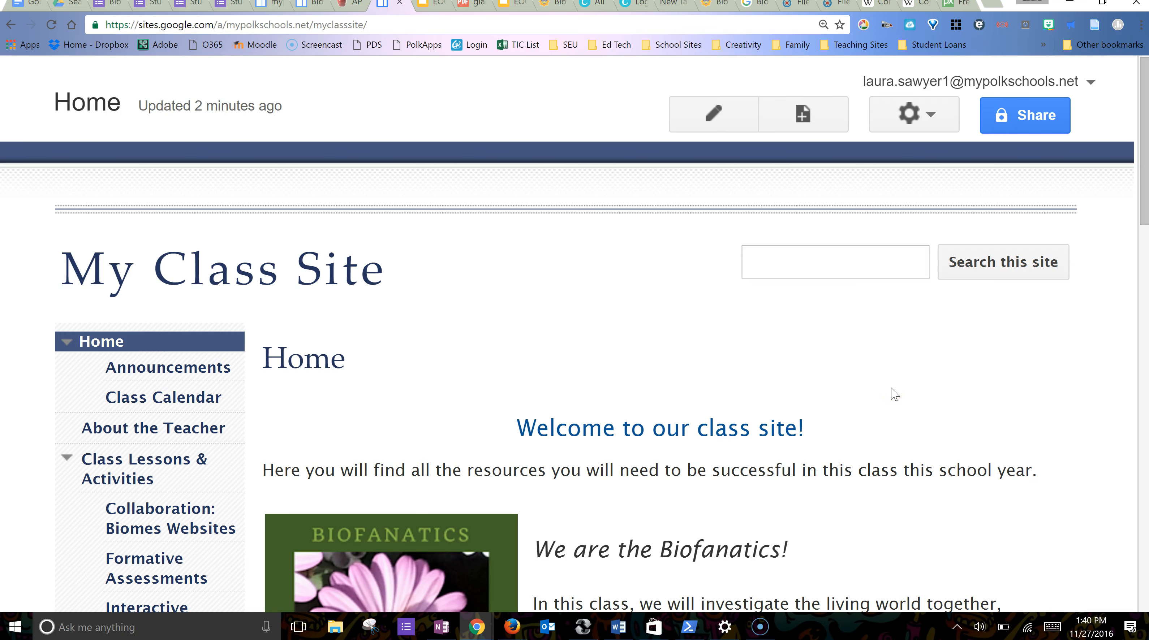
{"action": "left_click", "coordinate": [937, 114]}
{"action": "scroll", "coordinate": [782, 450], "scroll_direction": "down", "scroll_amount": 3}
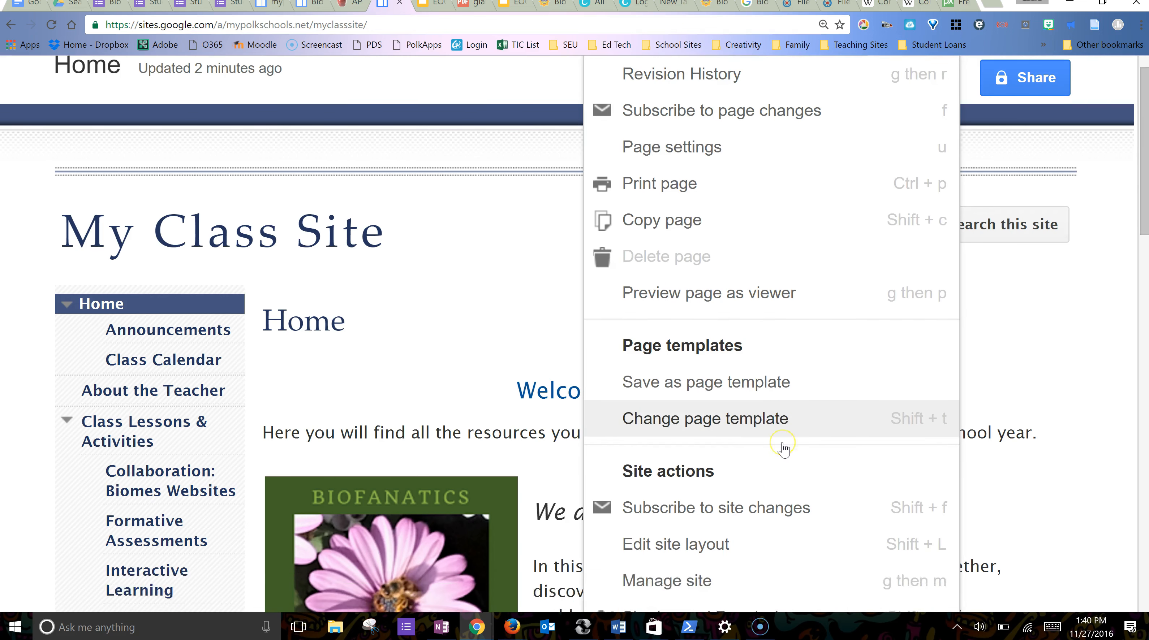
{"action": "left_click", "coordinate": [675, 466]}
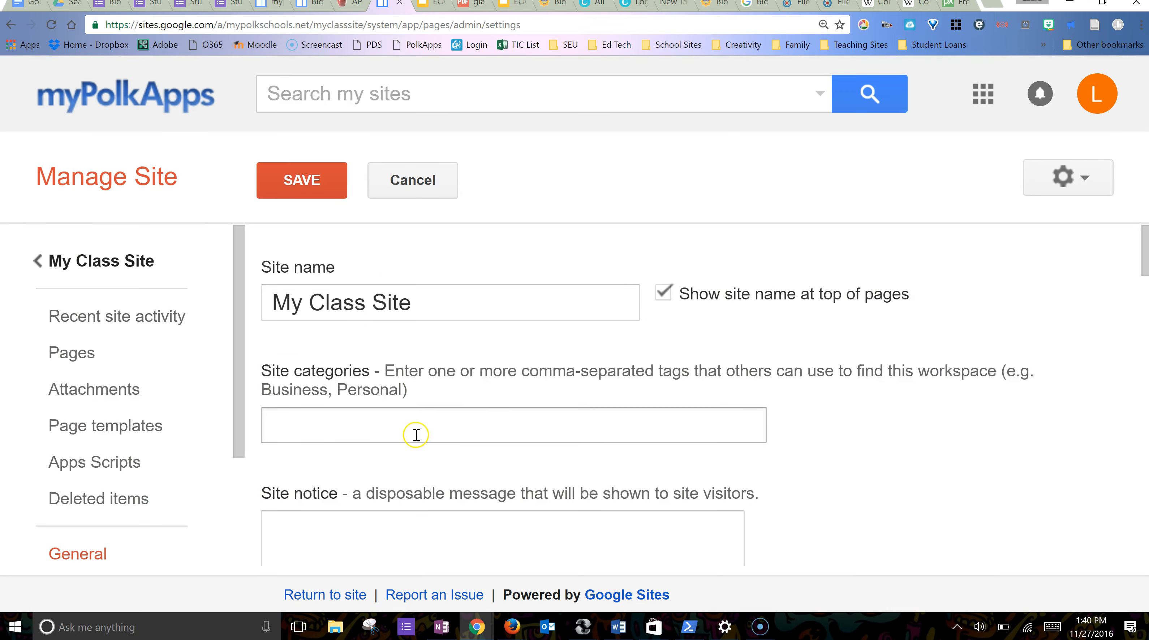
- Go to the Themes, Colors, and Fonts settings showing base theme Solitude: Navy
{"action": "scroll", "coordinate": [413, 436], "scroll_direction": "down", "scroll_amount": 4}
{"action": "scroll", "coordinate": [416, 437], "scroll_direction": "down", "scroll_amount": 8}
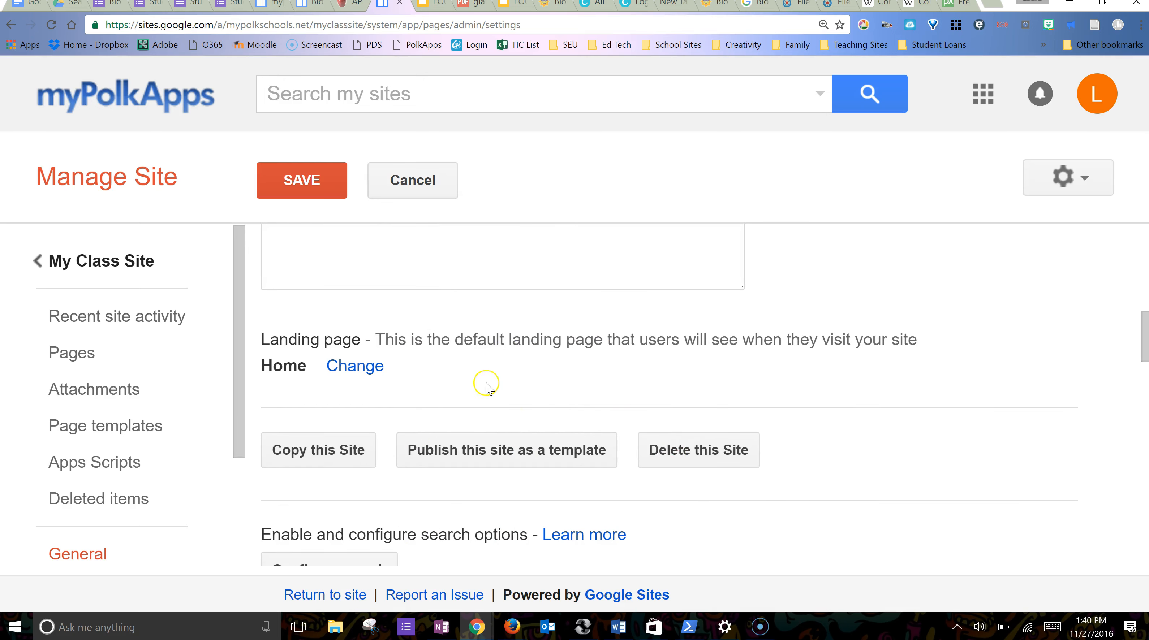
{"action": "scroll", "coordinate": [487, 385], "scroll_direction": "up", "scroll_amount": 6}
{"action": "scroll", "coordinate": [490, 389], "scroll_direction": "up", "scroll_amount": 7}
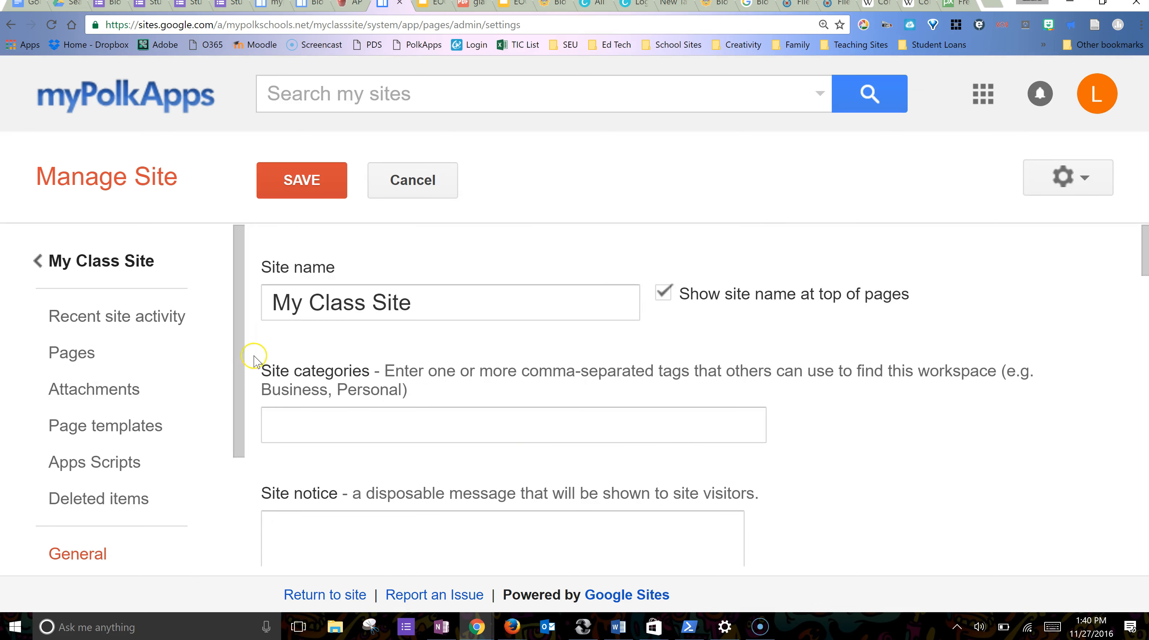
{"action": "left_click_drag", "start_coordinate": [238, 352], "coordinate": [248, 497]}
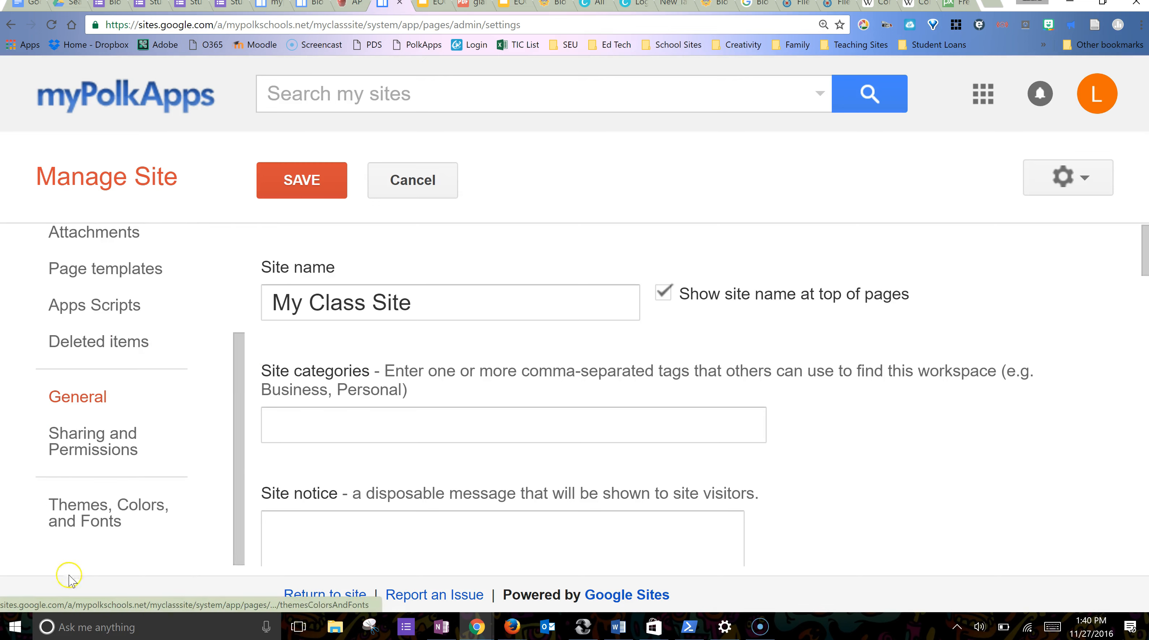
{"action": "left_click", "coordinate": [110, 514]}
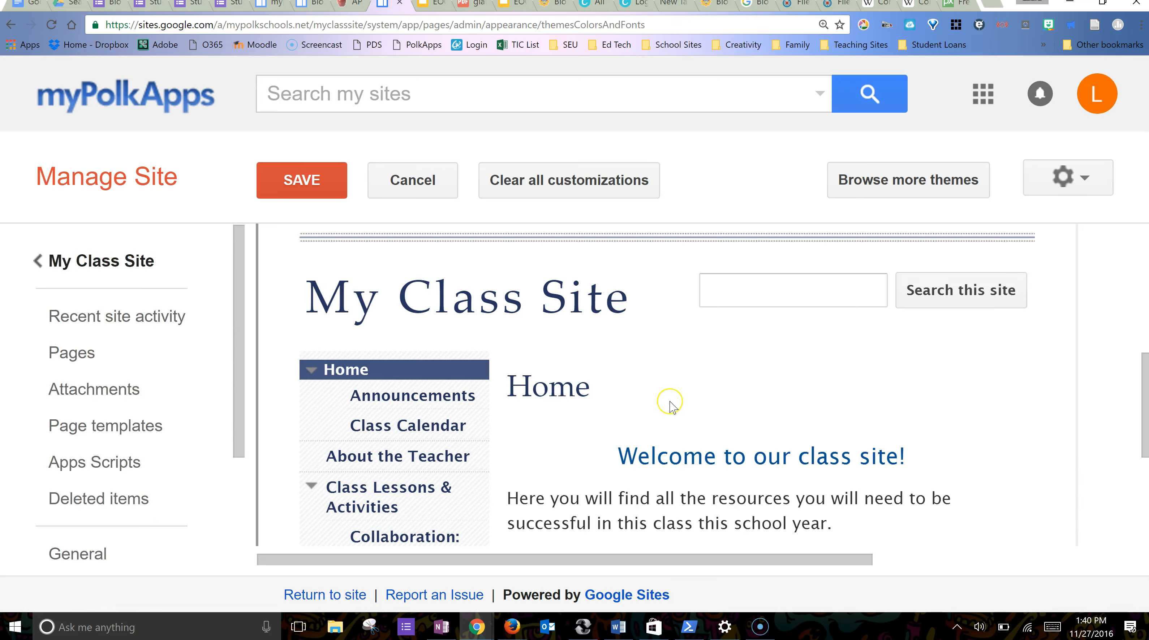
- Change the base theme from Solitude: Navy to Solitude: Olive and check the olive preview
{"action": "scroll", "coordinate": [669, 402], "scroll_direction": "up", "scroll_amount": 6}
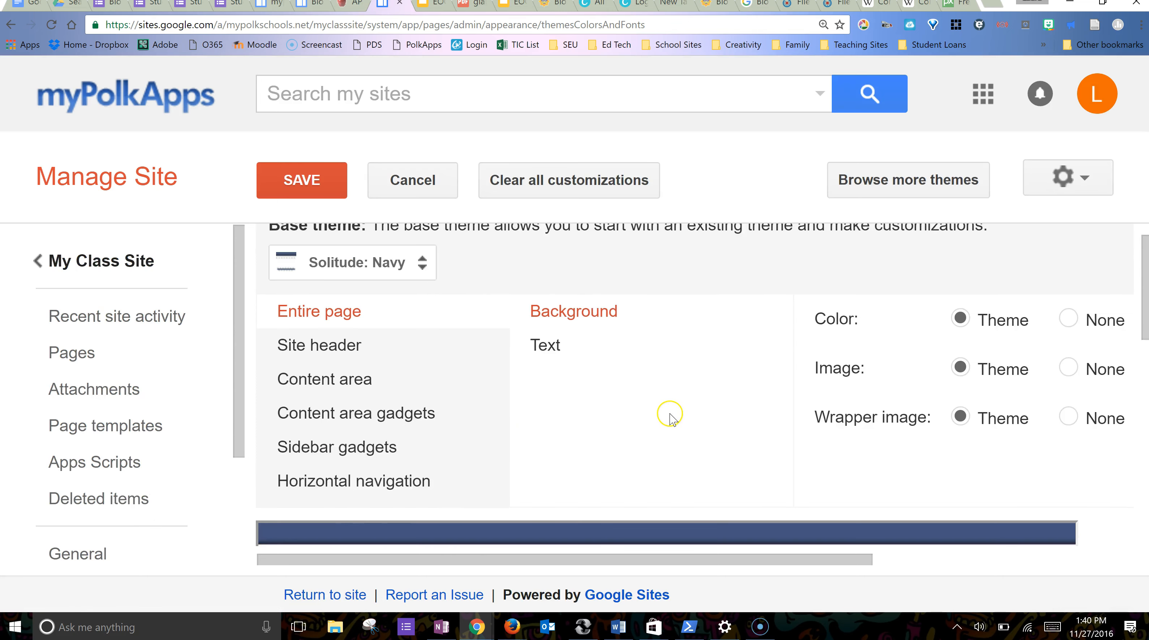
{"action": "scroll", "coordinate": [671, 413], "scroll_direction": "up", "scroll_amount": 1}
{"action": "left_click", "coordinate": [423, 294]}
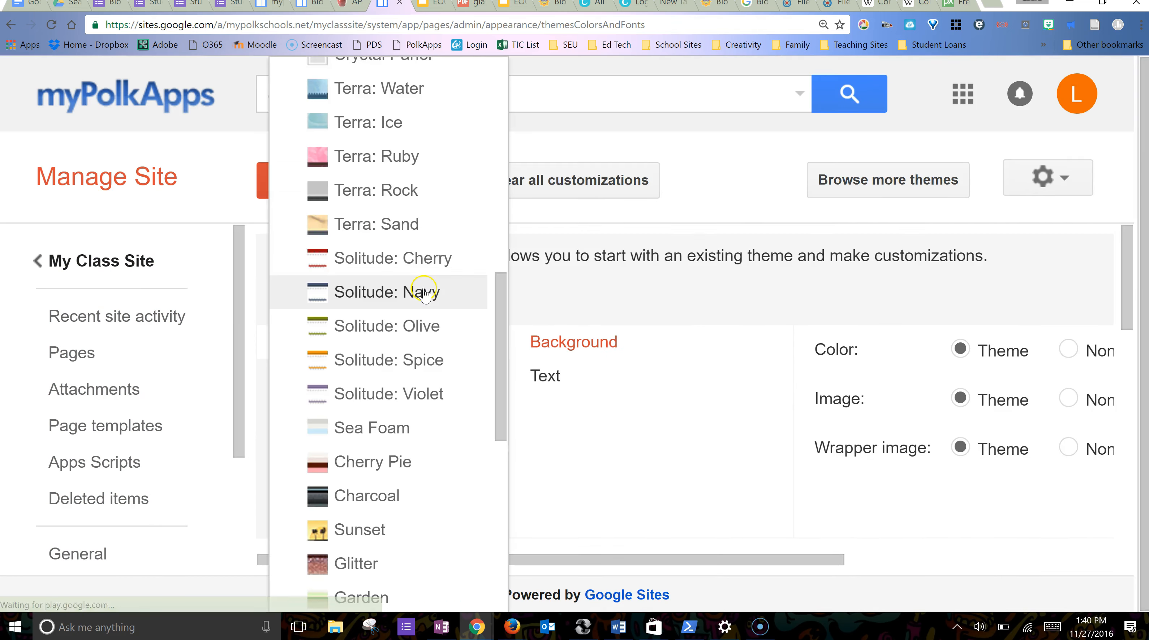
{"action": "left_click", "coordinate": [428, 320]}
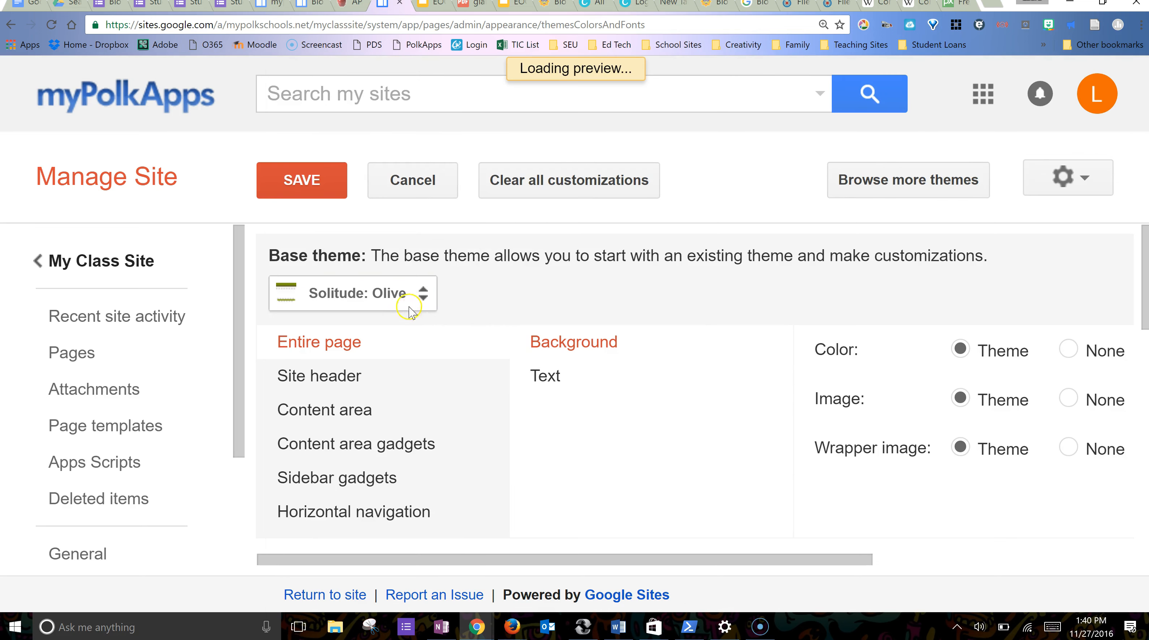
{"action": "scroll", "coordinate": [433, 326], "scroll_direction": "down", "scroll_amount": 4}
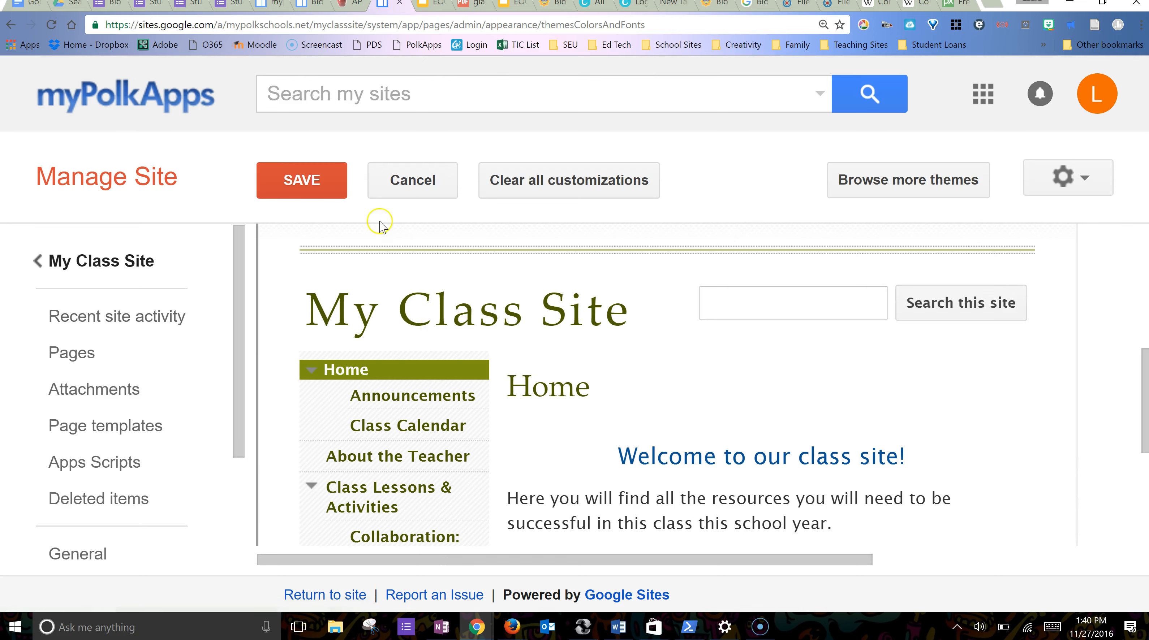
{"action": "scroll", "coordinate": [436, 345], "scroll_direction": "up", "scroll_amount": 3}
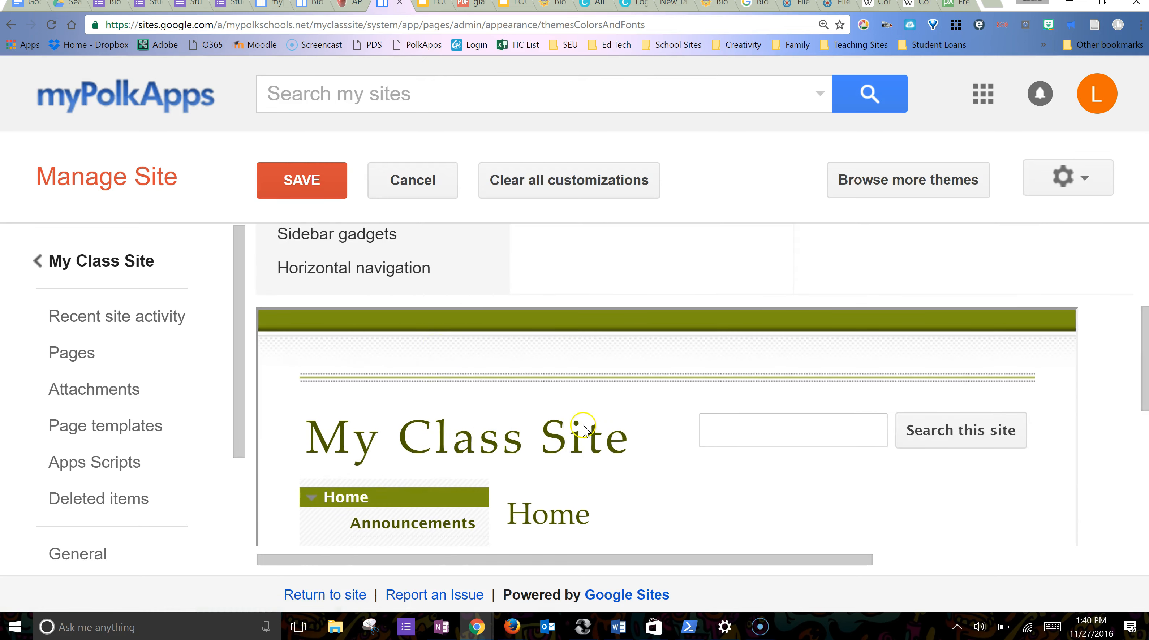
{"action": "scroll", "coordinate": [585, 432], "scroll_direction": "up", "scroll_amount": 5}
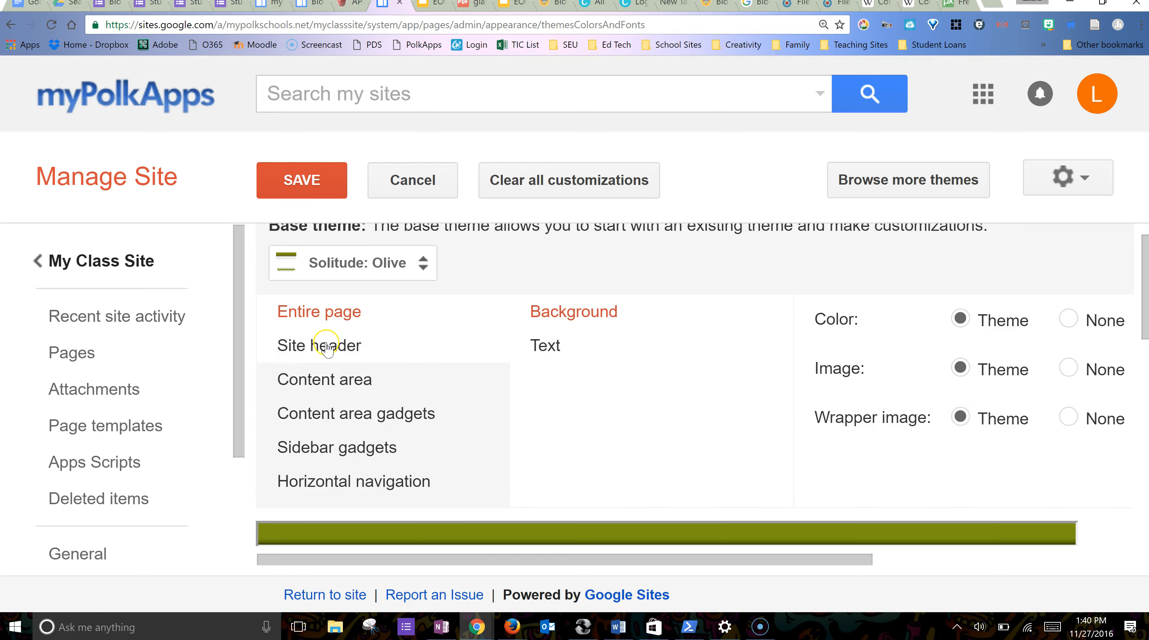
- Preview a custom dark green background colour for the site header
{"action": "left_click", "coordinate": [327, 348]}
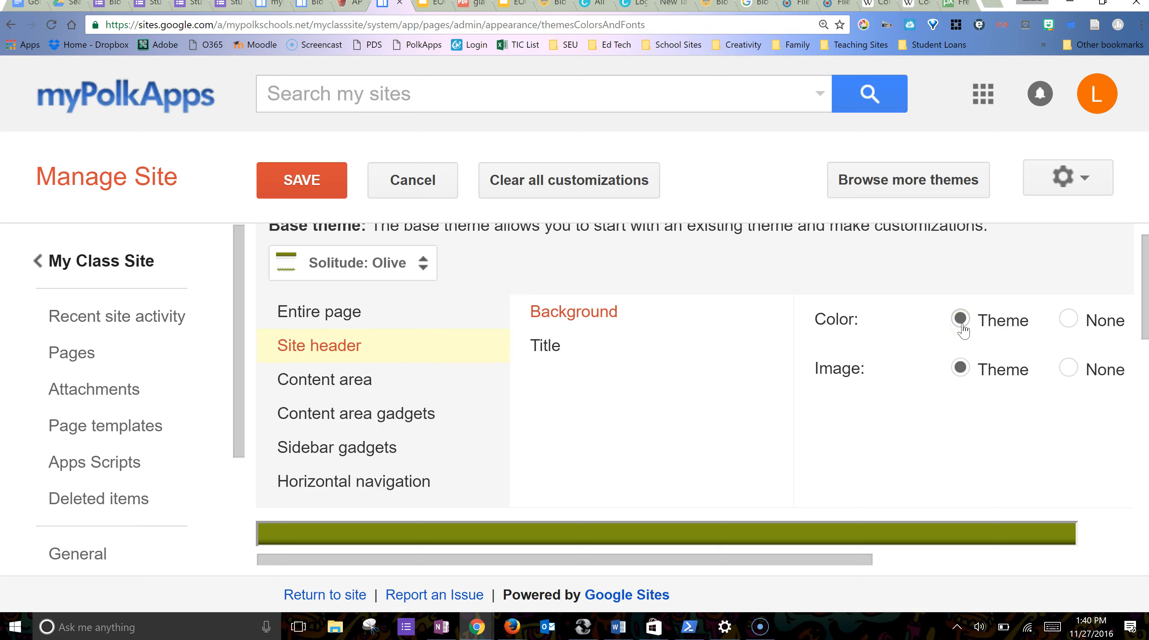
{"action": "left_click", "coordinate": [1085, 320]}
{"action": "scroll", "coordinate": [953, 320], "scroll_direction": "right", "scroll_amount": 5}
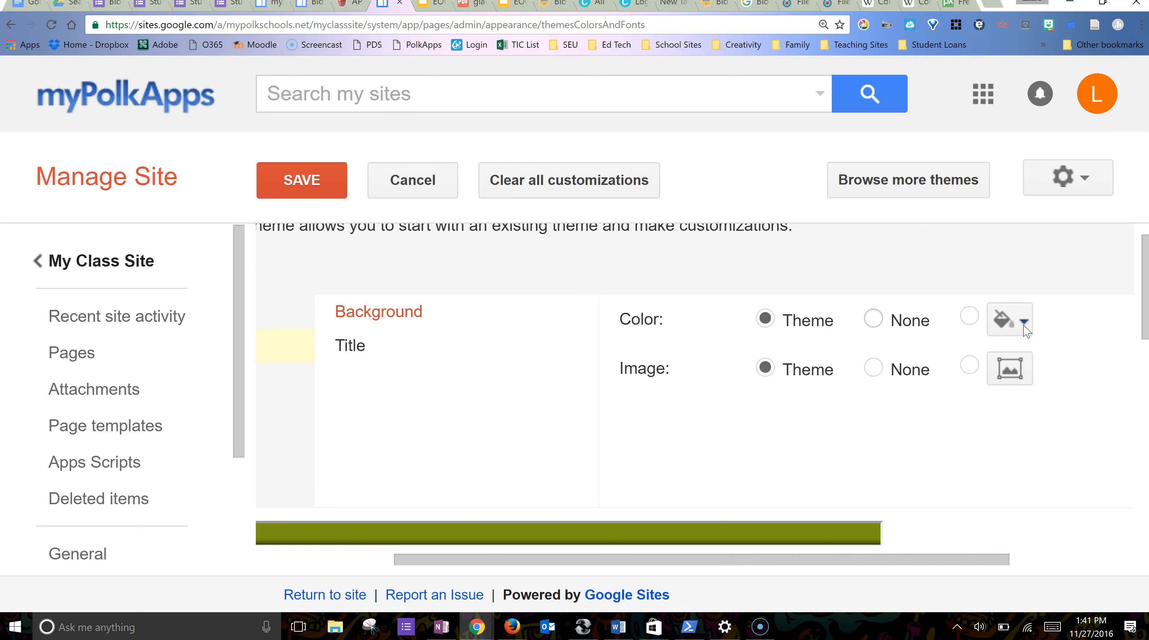
{"action": "left_click", "coordinate": [972, 322]}
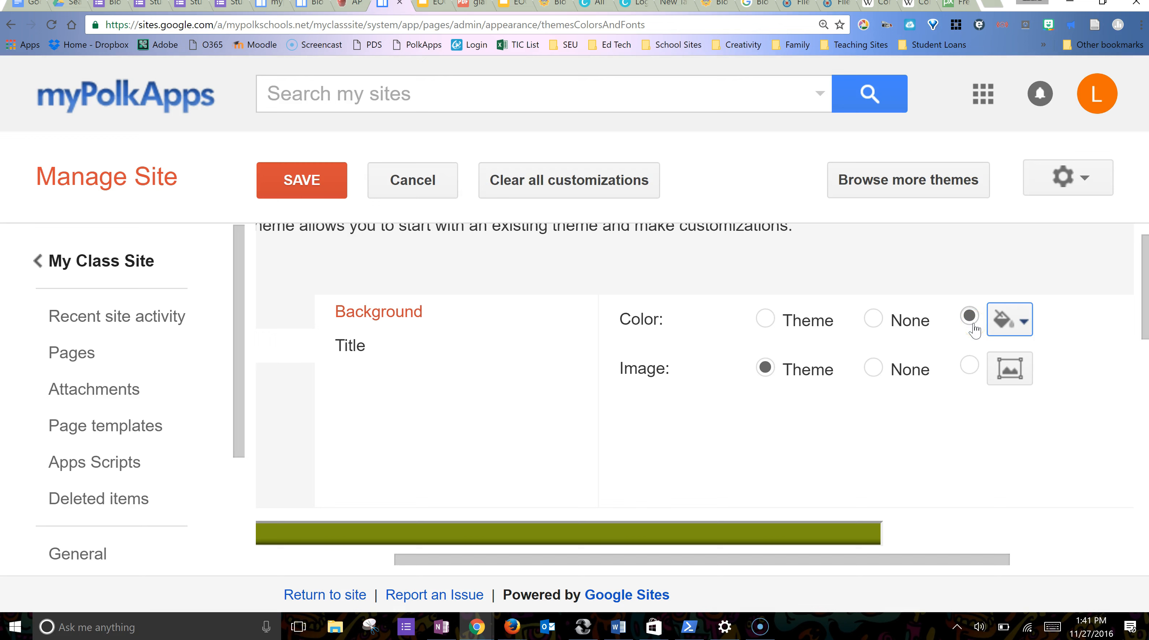
{"action": "left_click", "coordinate": [1025, 322]}
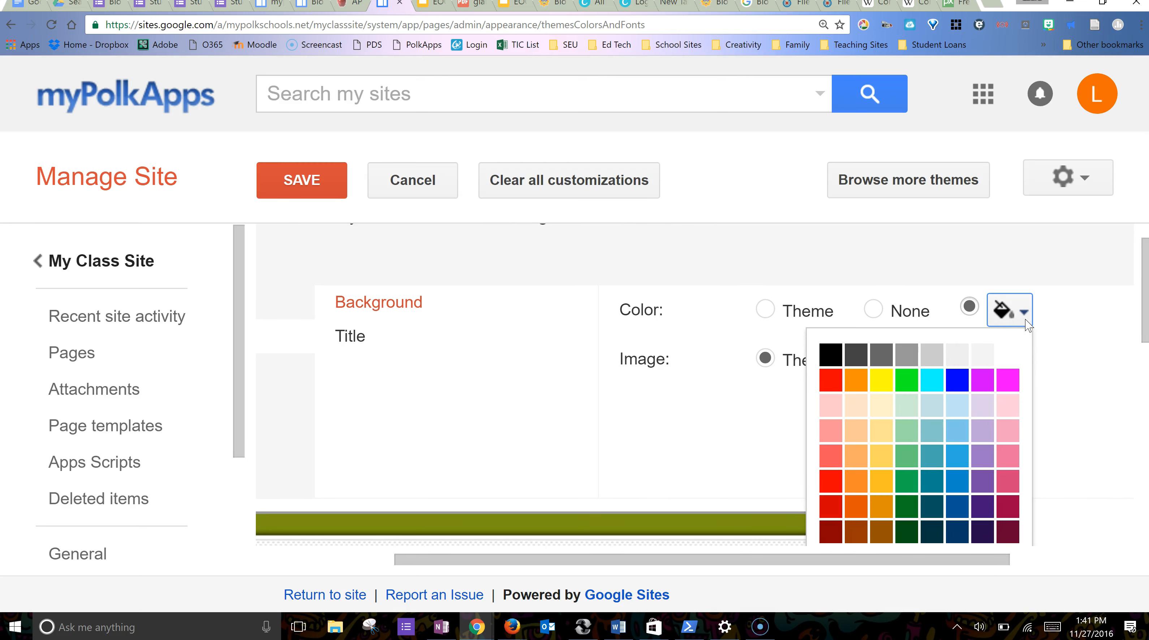
{"action": "left_click", "coordinate": [906, 533]}
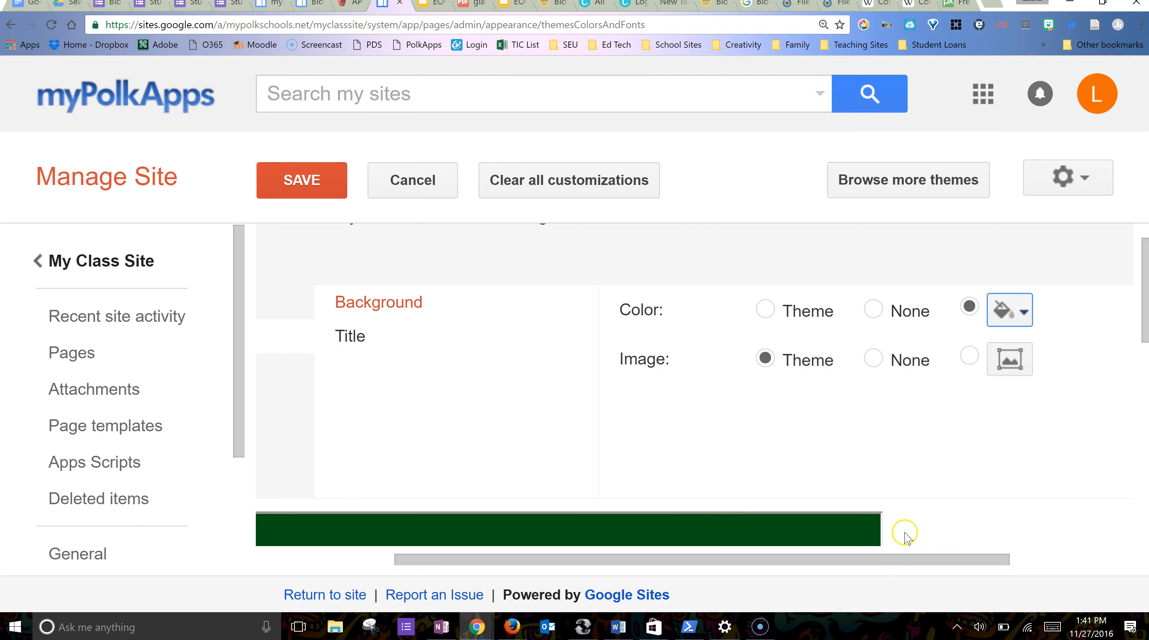
- Return the header background to the theme colour and image, then view Content area styling
{"action": "left_click", "coordinate": [1026, 314]}
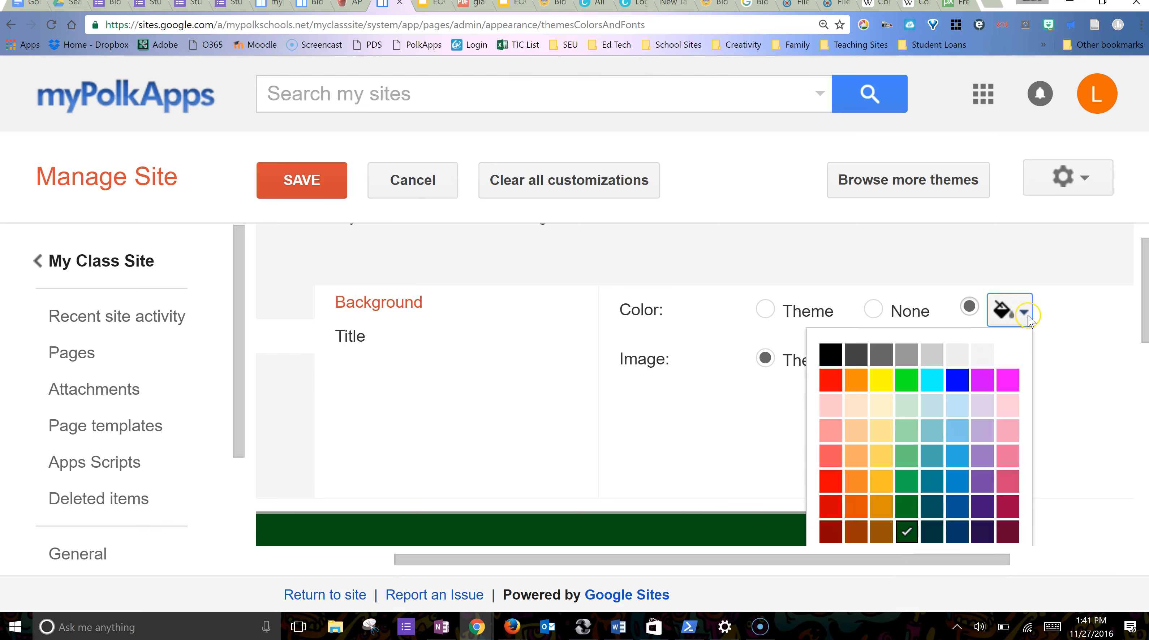
{"action": "left_click", "coordinate": [767, 314]}
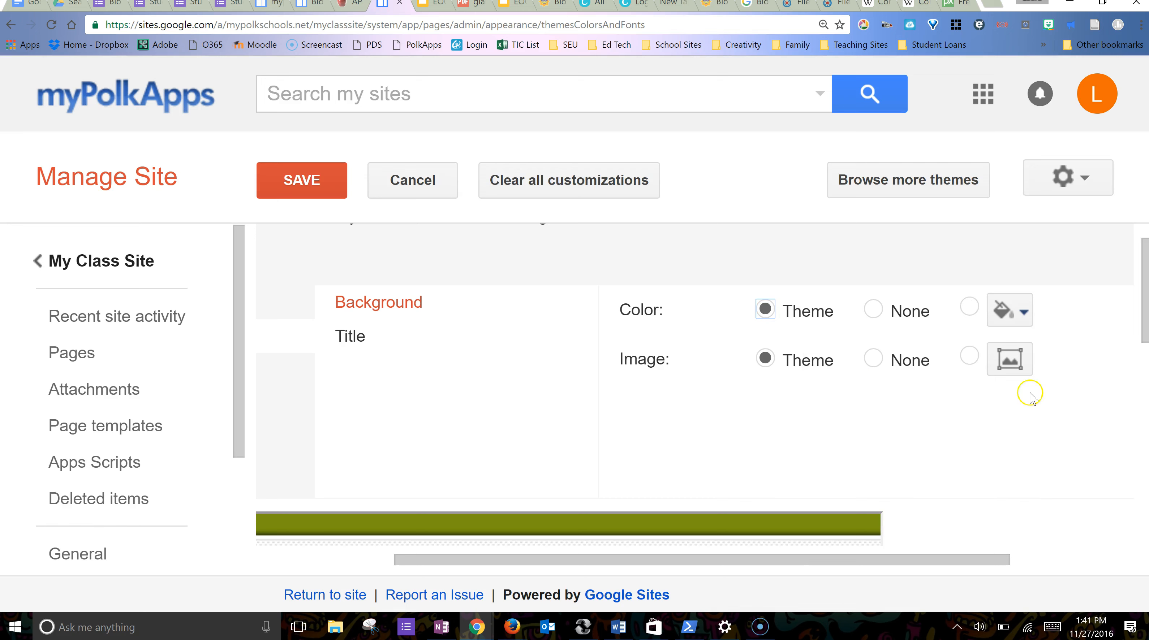
{"action": "left_click", "coordinate": [1014, 361]}
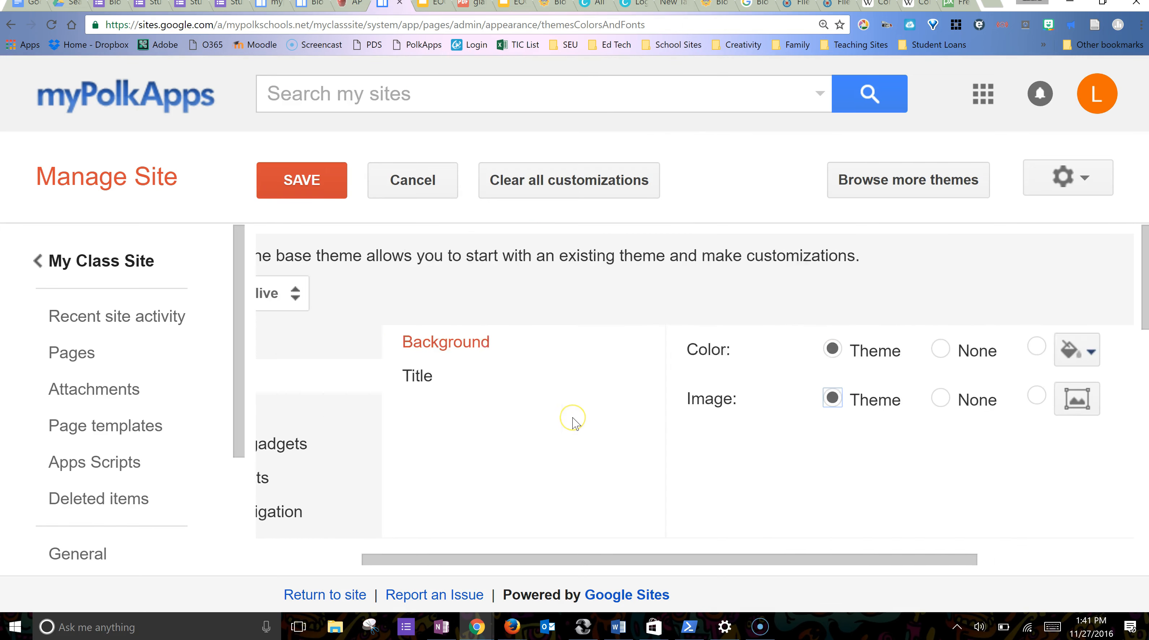
{"action": "left_click", "coordinate": [319, 410]}
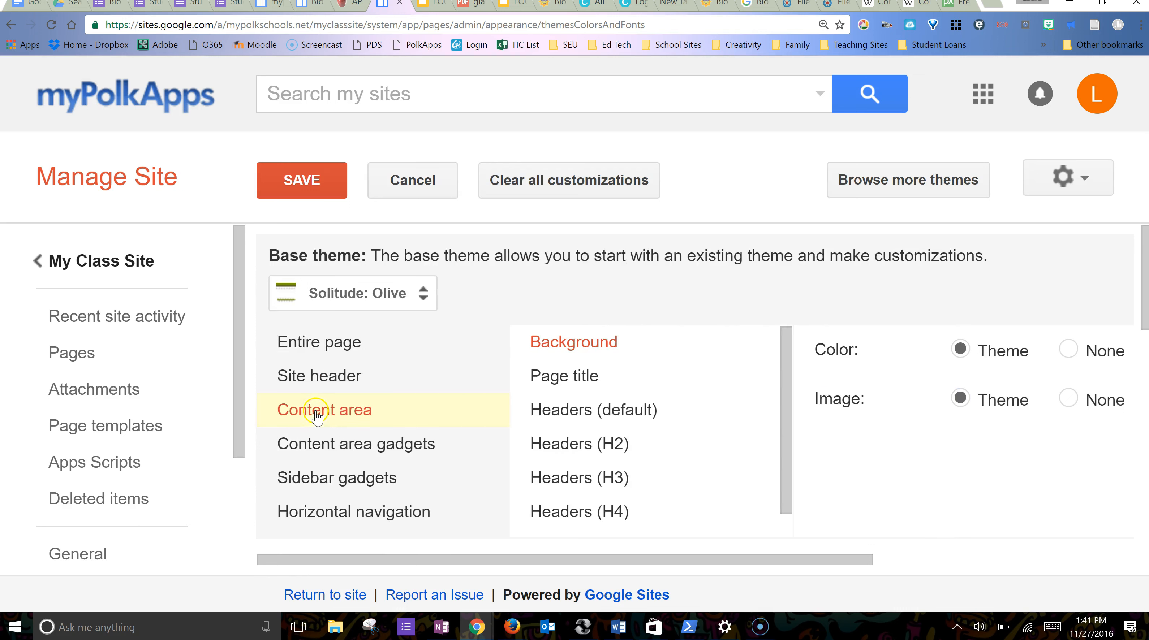
- Review content area gadget, sidebar gadget and horizontal navigation styles, then save the Olive theme
{"action": "left_click", "coordinate": [322, 447]}
{"action": "left_click", "coordinate": [327, 477]}
{"action": "scroll", "coordinate": [325, 477], "scroll_direction": "down", "scroll_amount": 3}
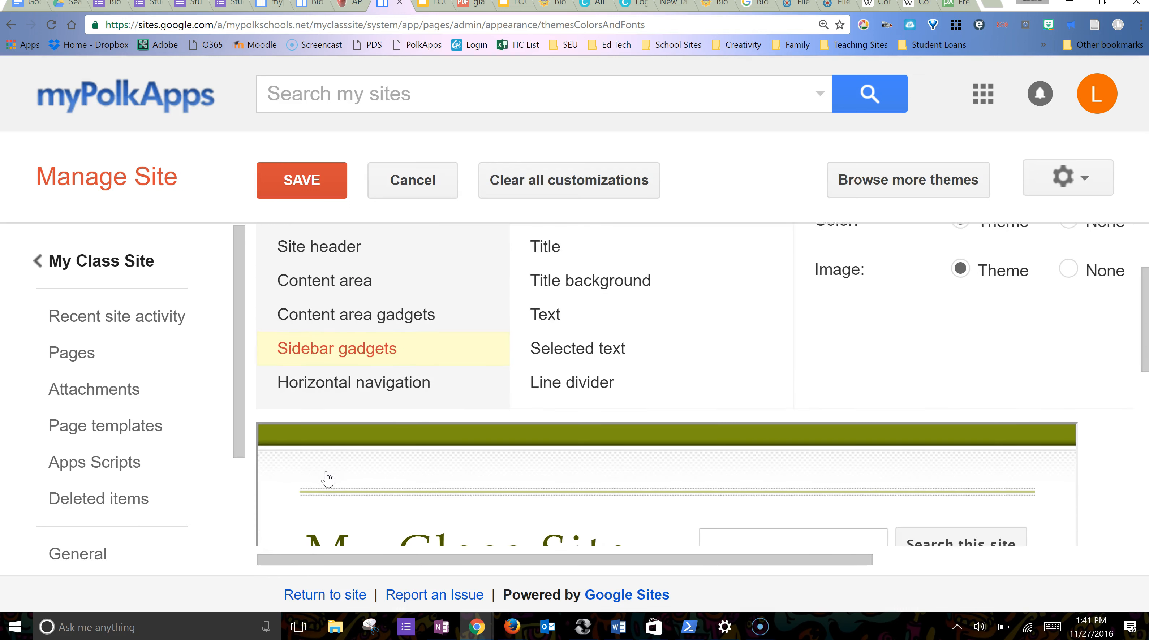
{"action": "left_click", "coordinate": [372, 375]}
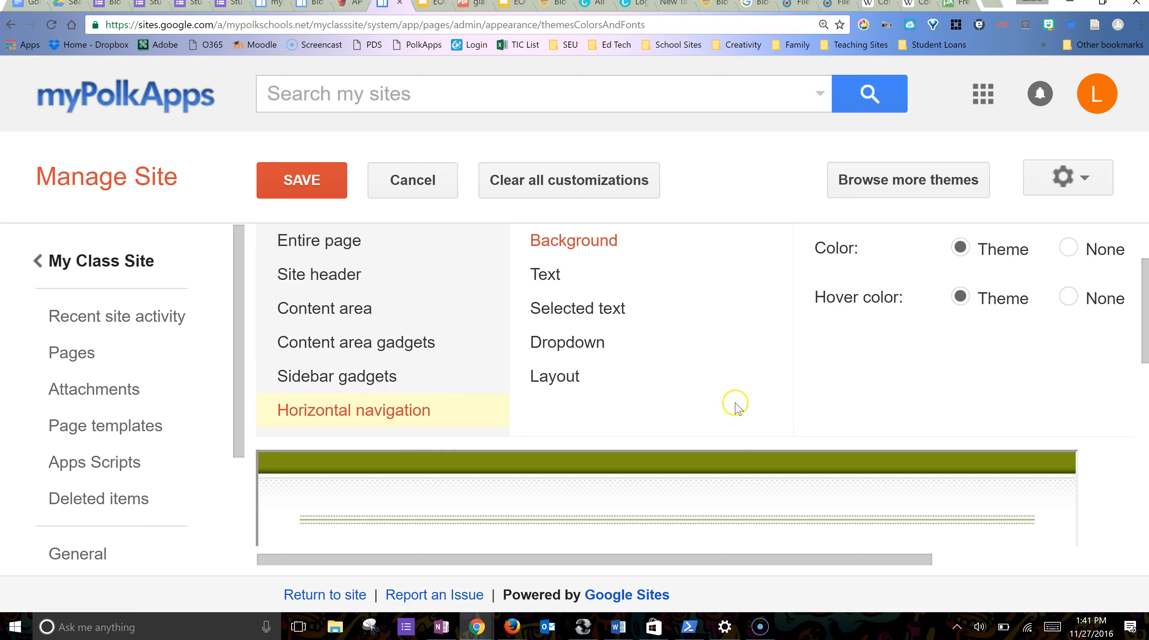
{"action": "left_click", "coordinate": [301, 180]}
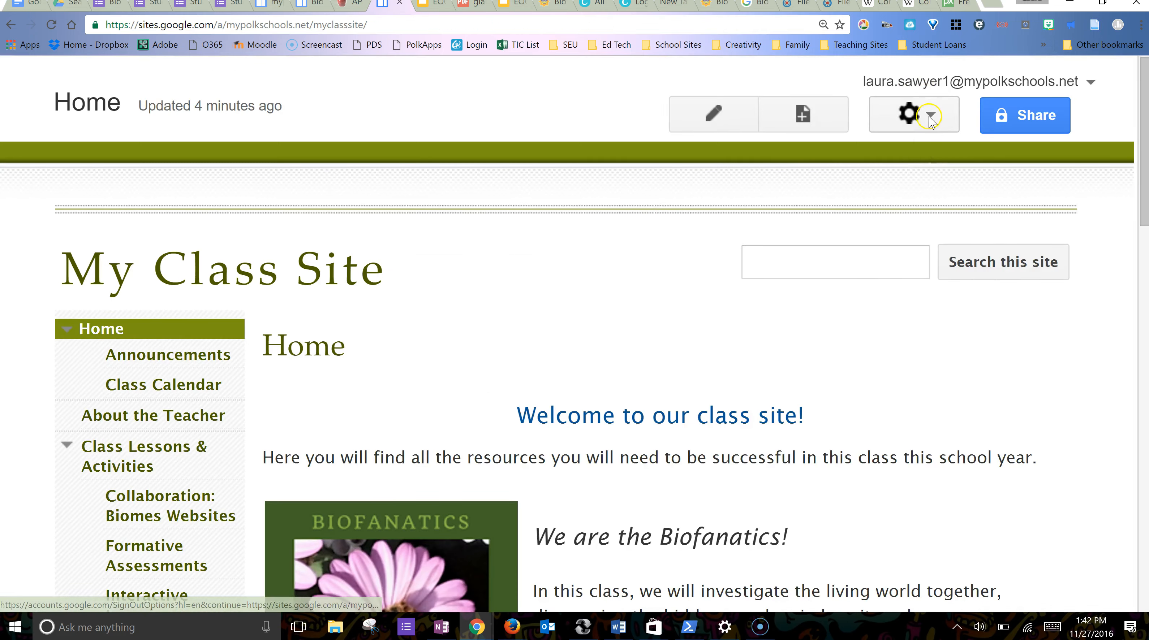
- Choose Edit site layout from the Home page's gear menu
{"action": "left_click", "coordinate": [919, 114]}
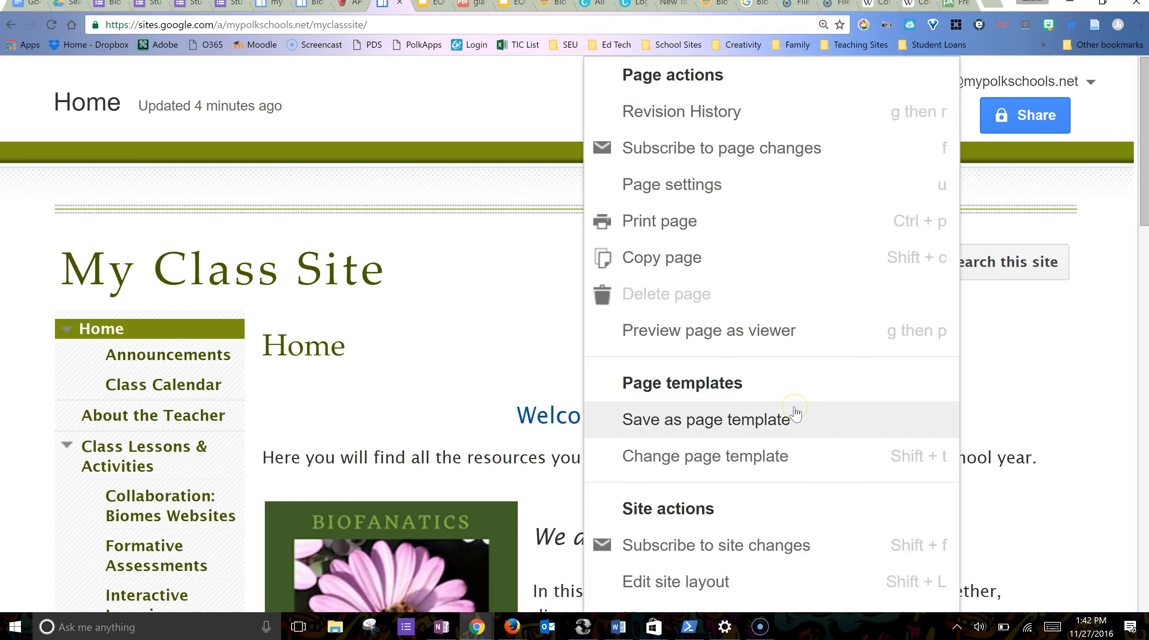
{"action": "scroll", "coordinate": [796, 413], "scroll_direction": "down", "scroll_amount": 6}
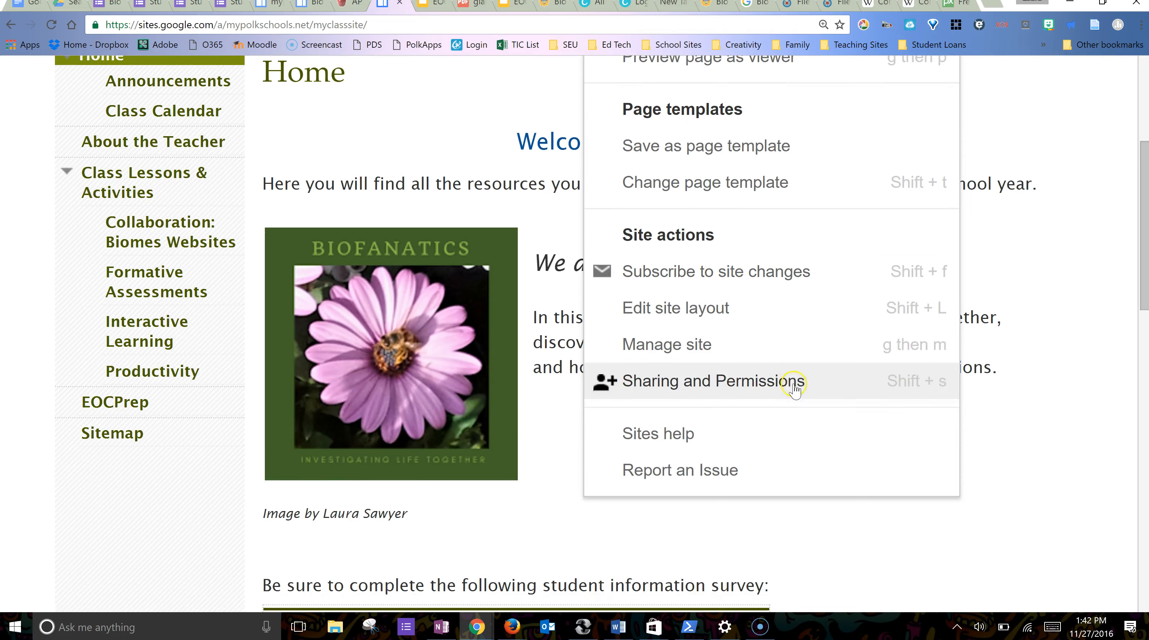
{"action": "left_click", "coordinate": [680, 310]}
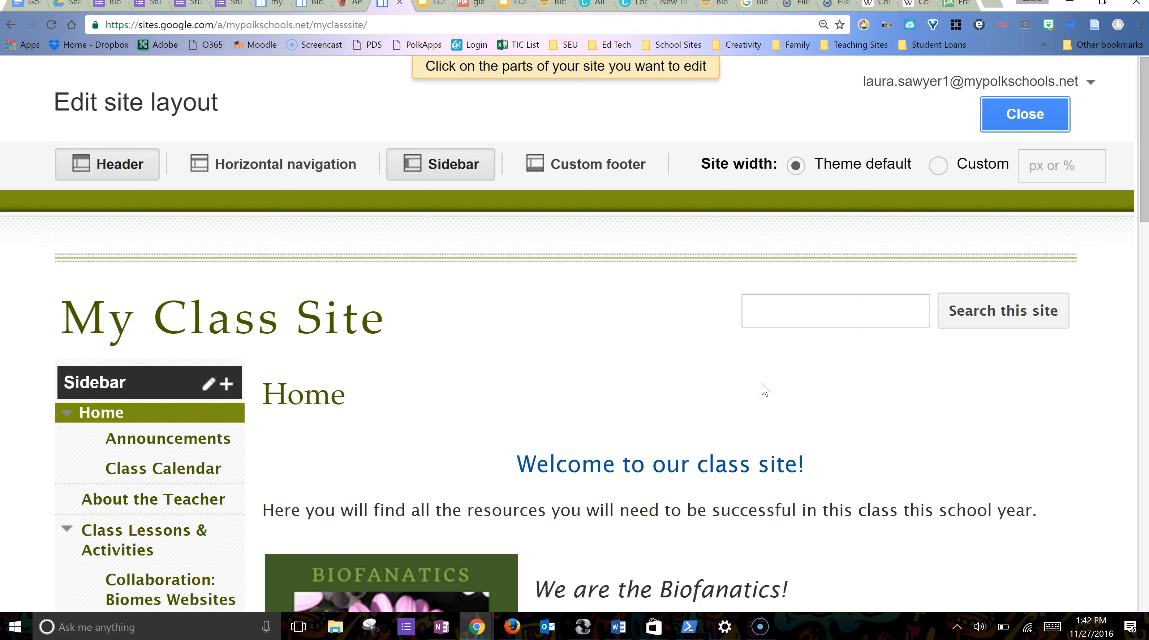
- Toggle the header off and on, then enable a horizontal navigation bar showing Home
{"action": "left_click", "coordinate": [128, 173]}
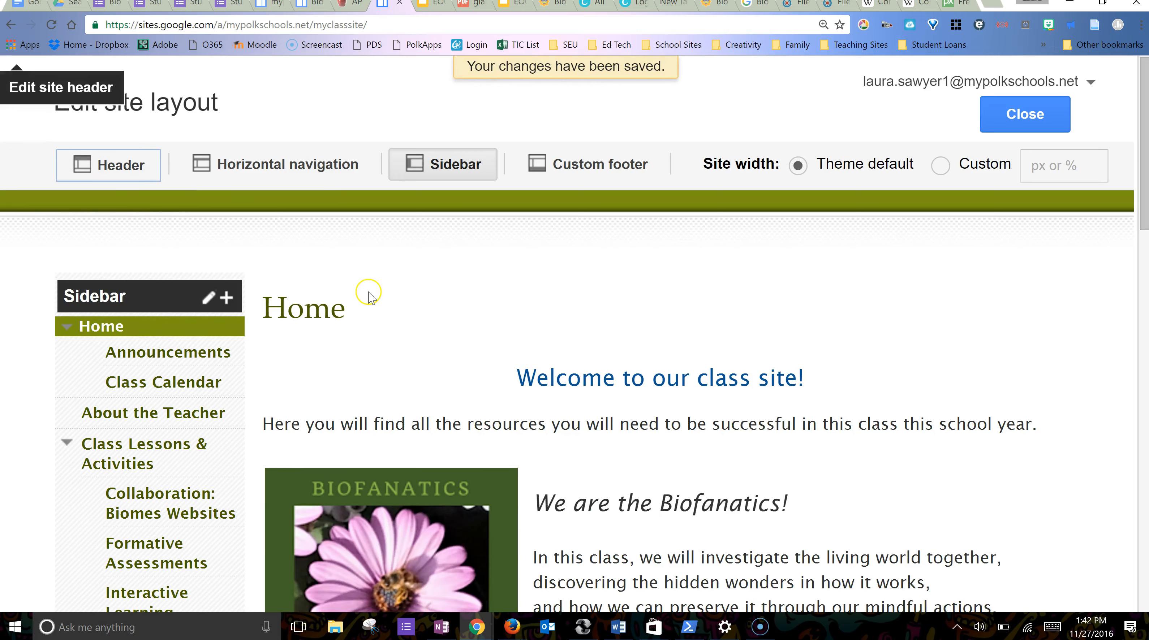
{"action": "left_click", "coordinate": [126, 166]}
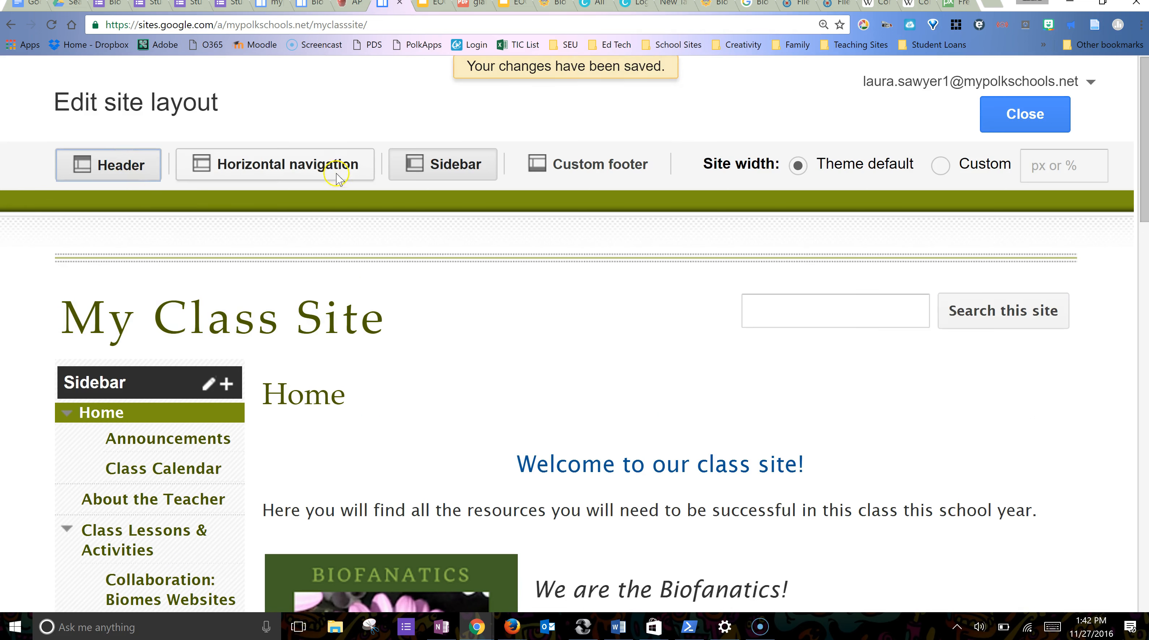
{"action": "left_click", "coordinate": [331, 173]}
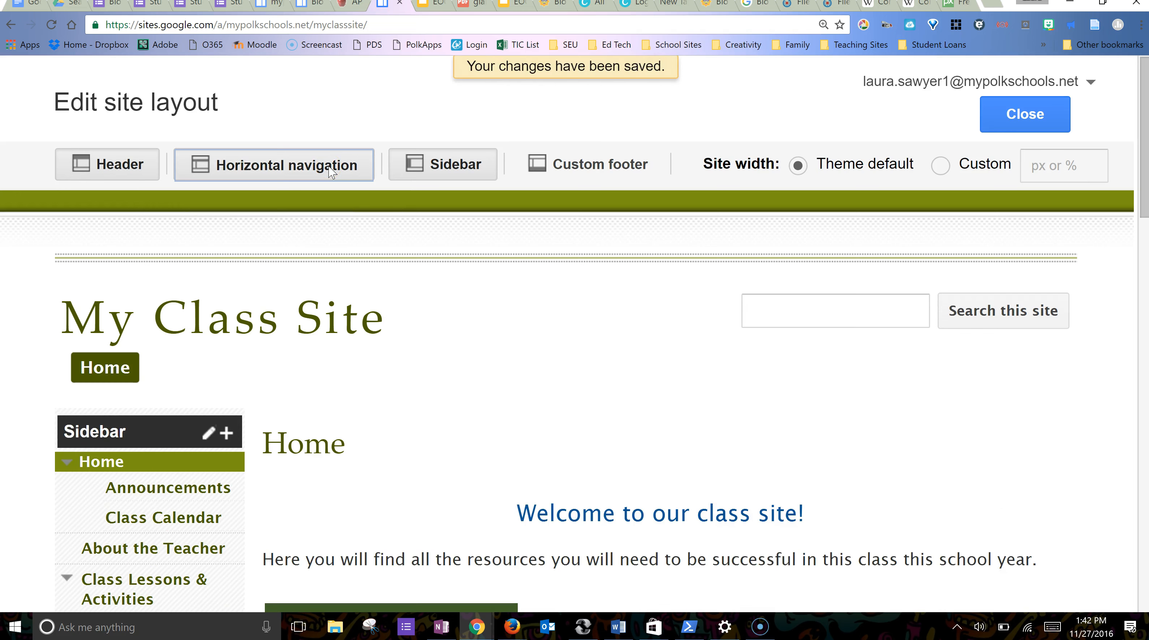
{"action": "scroll", "coordinate": [451, 464], "scroll_direction": "down", "scroll_amount": 3}
{"action": "scroll", "coordinate": [450, 464], "scroll_direction": "up", "scroll_amount": 3}
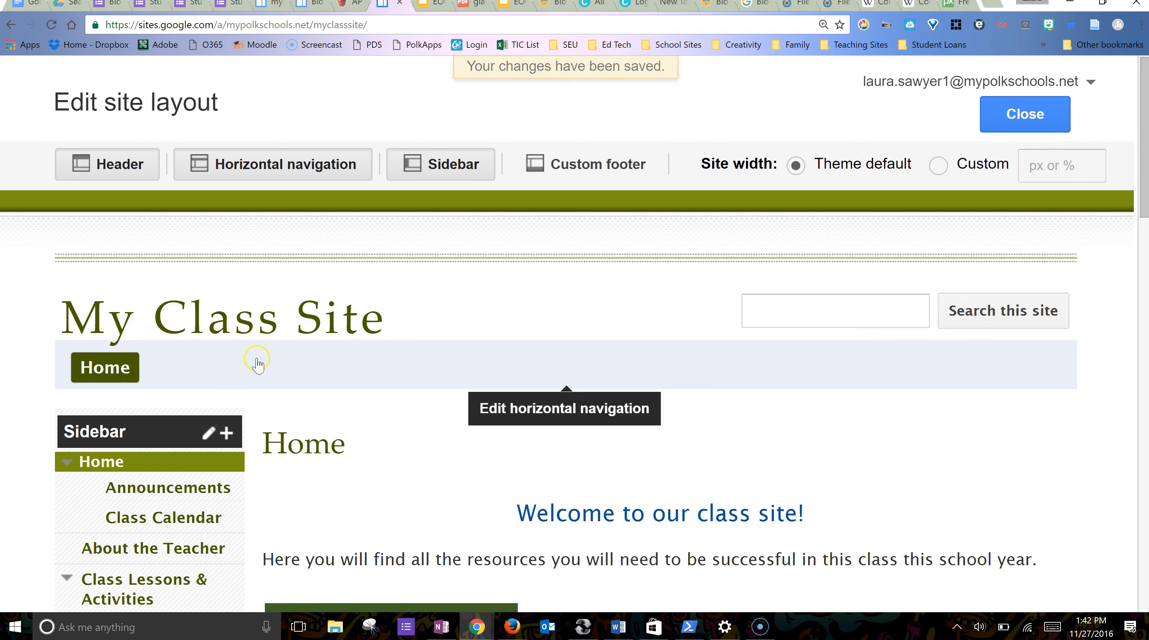
- Open the navigation bar's configuration and add the About the Teacher page
{"action": "left_click", "coordinate": [495, 369]}
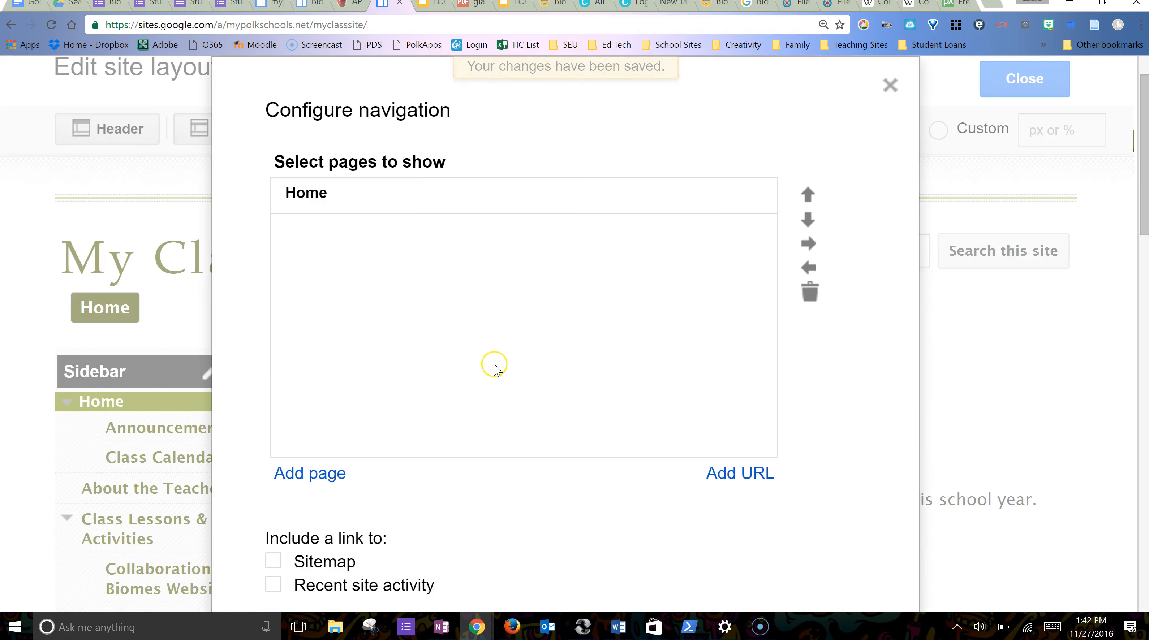
{"action": "scroll", "coordinate": [333, 525], "scroll_direction": "down", "scroll_amount": 8}
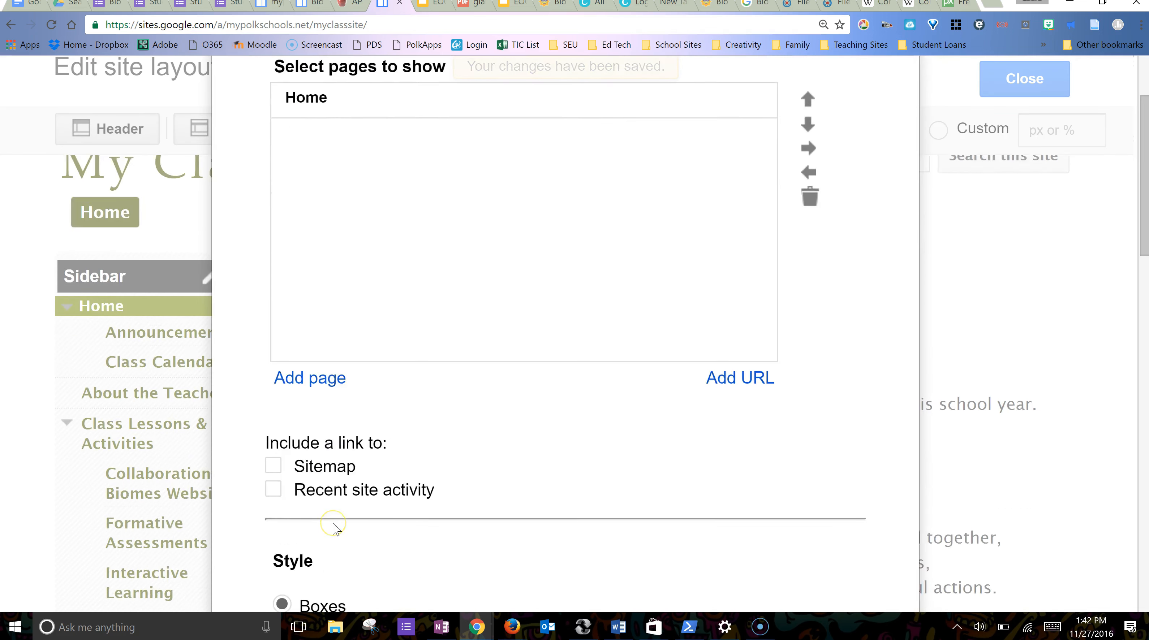
{"action": "scroll", "coordinate": [336, 529], "scroll_direction": "up", "scroll_amount": 8}
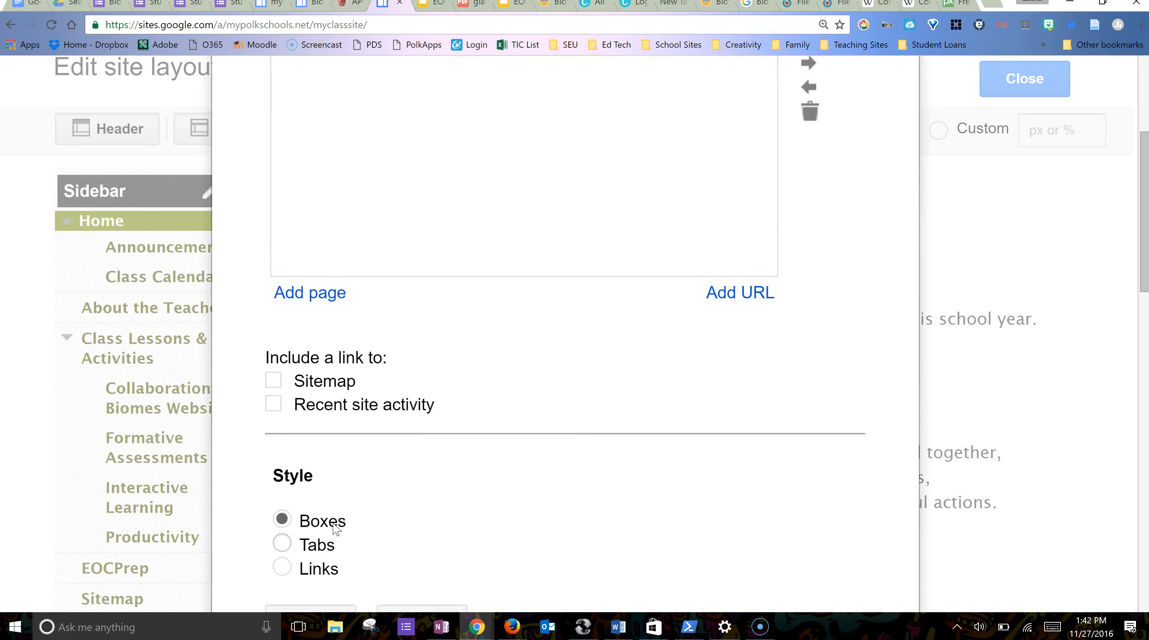
{"action": "left_click", "coordinate": [322, 474]}
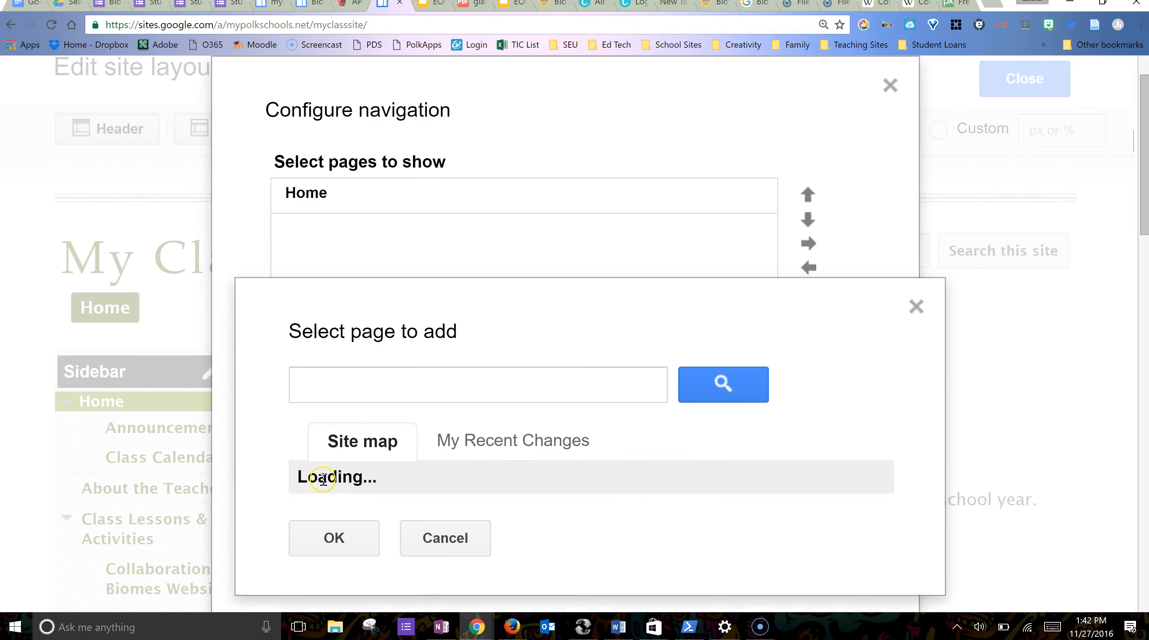
{"action": "left_click", "coordinate": [404, 520]}
{"action": "scroll", "coordinate": [407, 524], "scroll_direction": "down", "scroll_amount": 3}
{"action": "scroll", "coordinate": [407, 526], "scroll_direction": "down", "scroll_amount": 2}
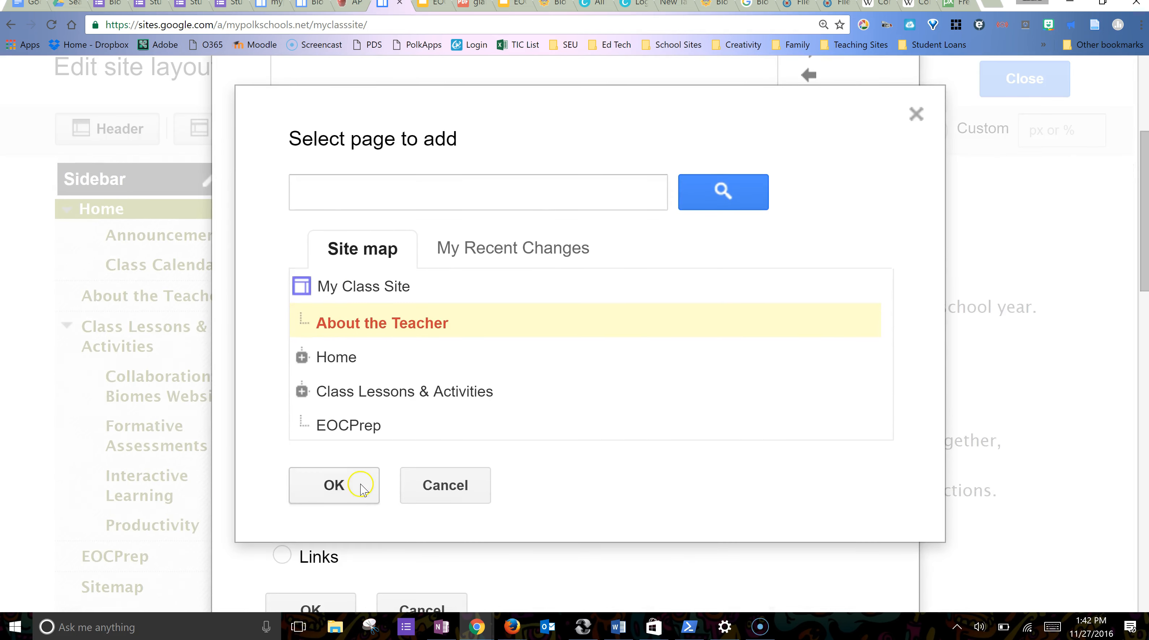
{"action": "left_click", "coordinate": [341, 486]}
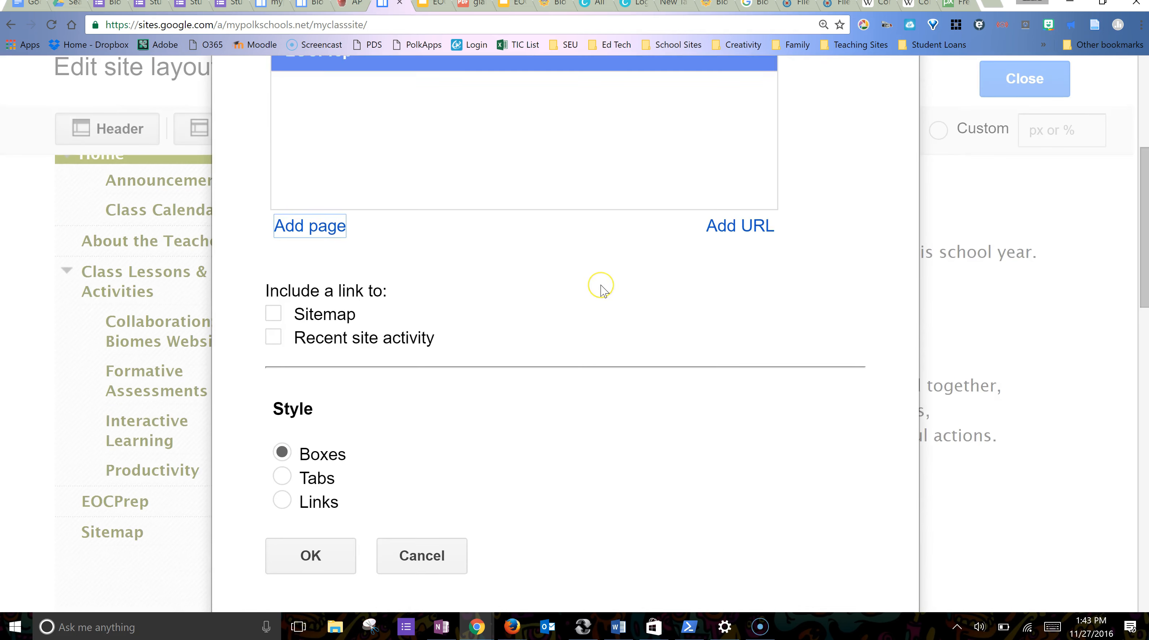
- Move EOCPrep up and back below Class Lessons & Activities, then begin adding a URL
{"action": "scroll", "coordinate": [601, 288], "scroll_direction": "up", "scroll_amount": 5}
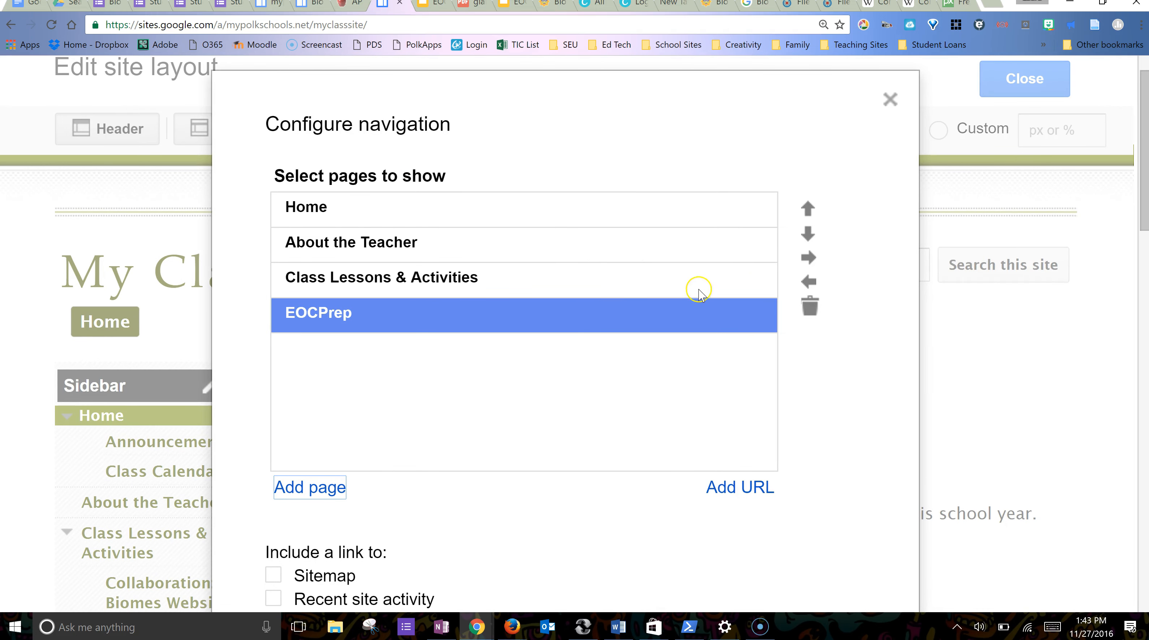
{"action": "left_click", "coordinate": [809, 209]}
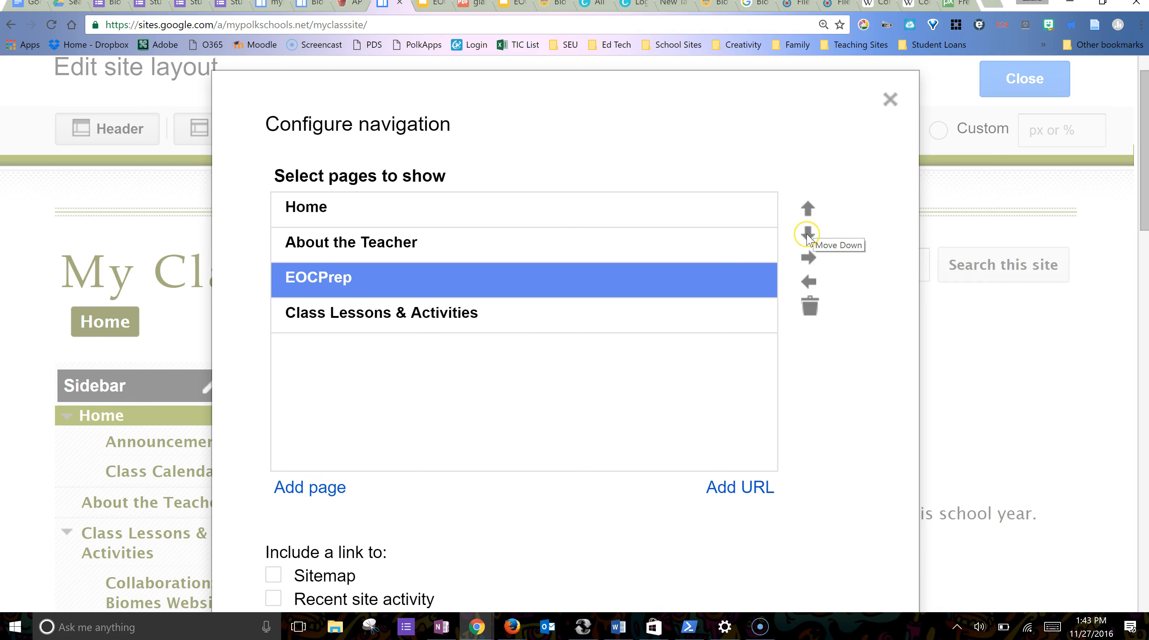
{"action": "left_click", "coordinate": [809, 234]}
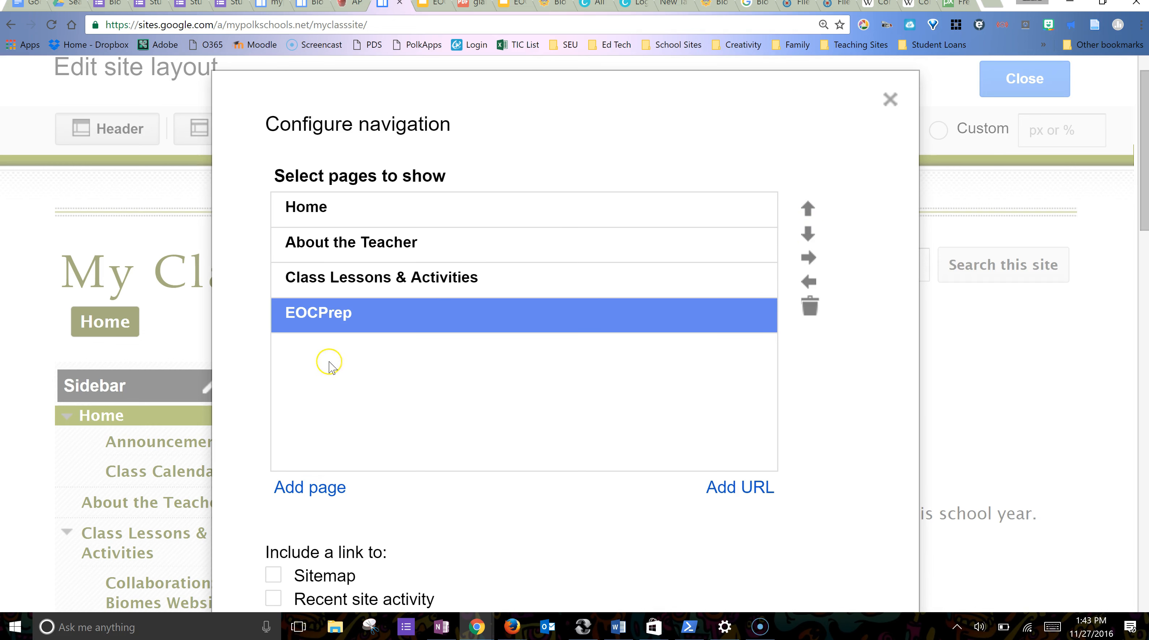
{"action": "left_click", "coordinate": [752, 493]}
{"action": "left_click", "coordinate": [571, 308]}
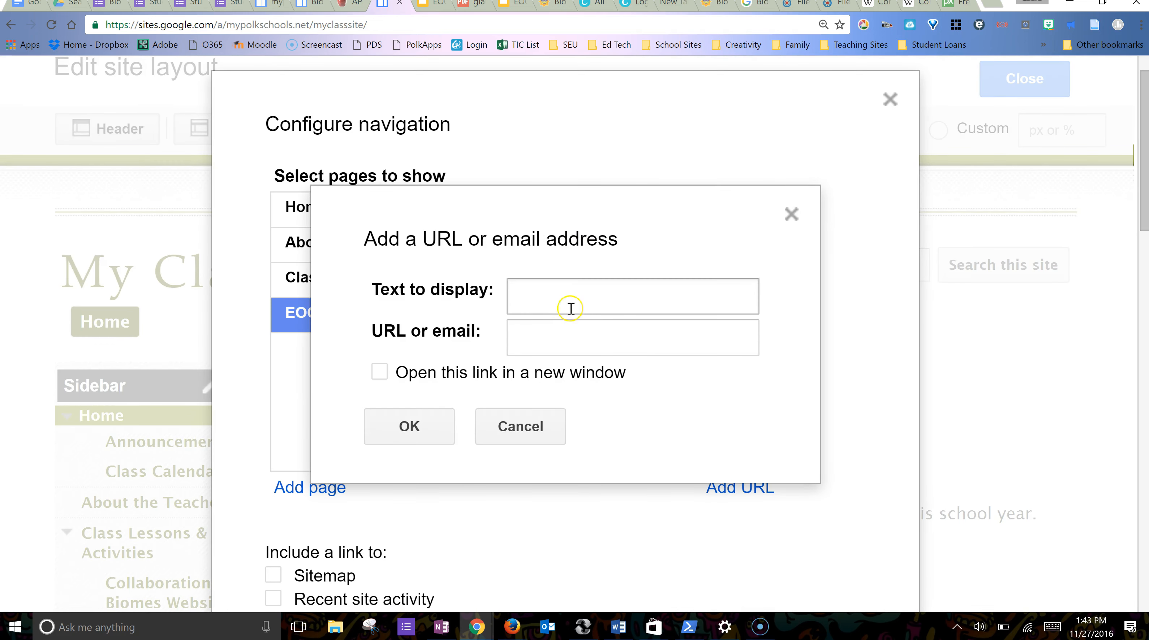
{"action": "type", "text": "Polk"}
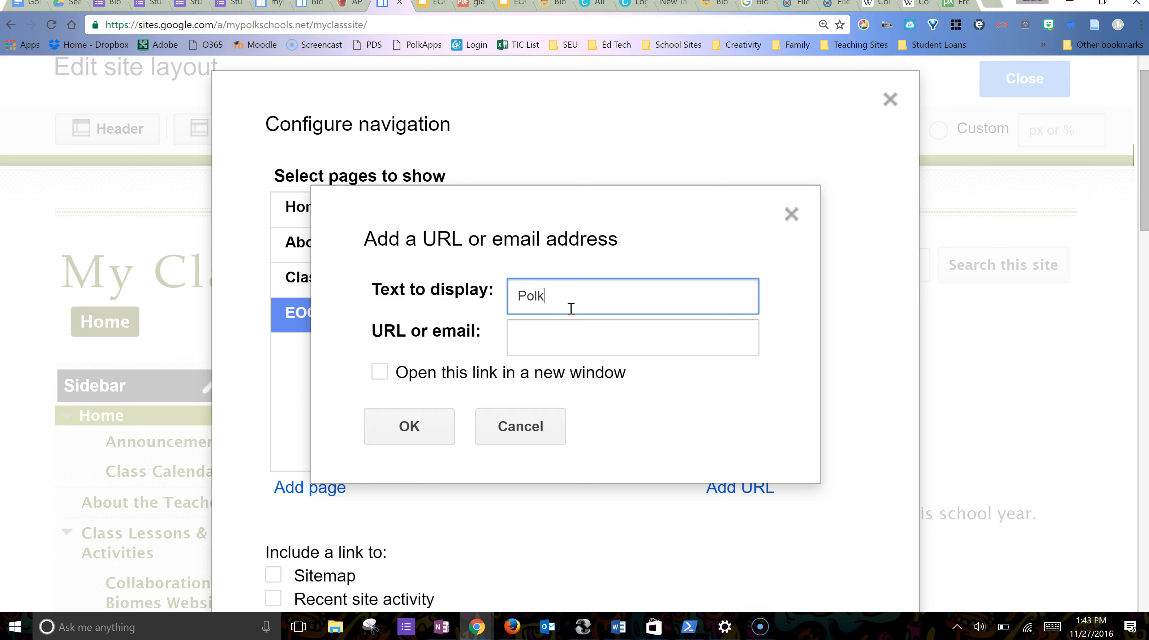
{"action": "type", "text": " County Schools"}
{"action": "key", "text": "Tab"}
{"action": "type", "text": "www.polk-fl.net"}
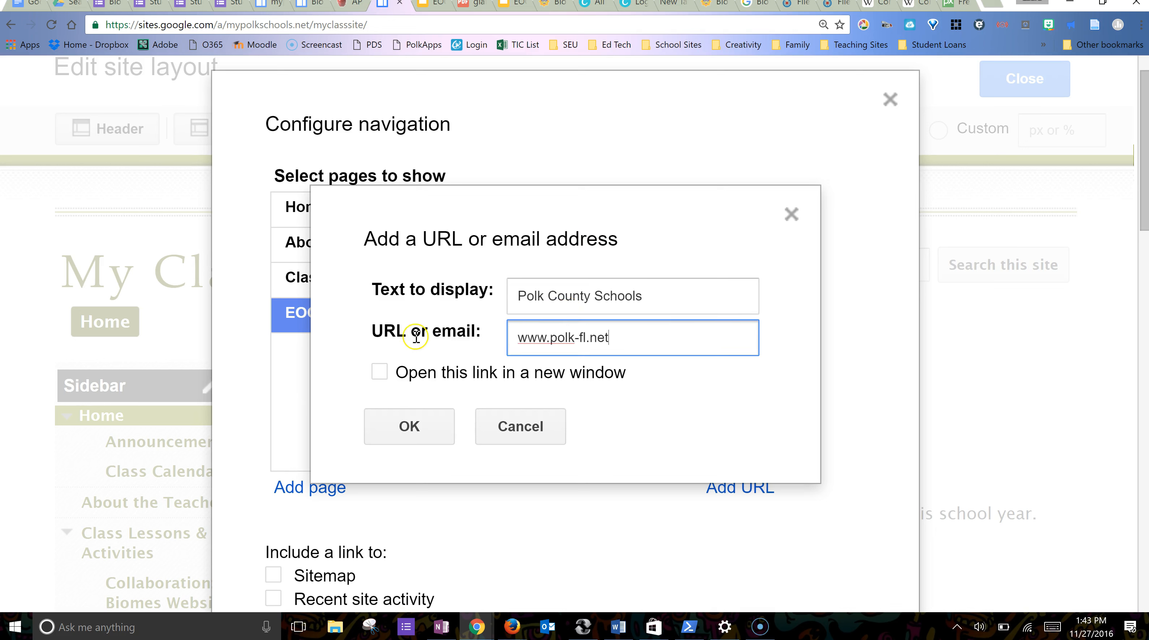
{"action": "left_click", "coordinate": [379, 372]}
{"action": "left_click", "coordinate": [425, 433]}
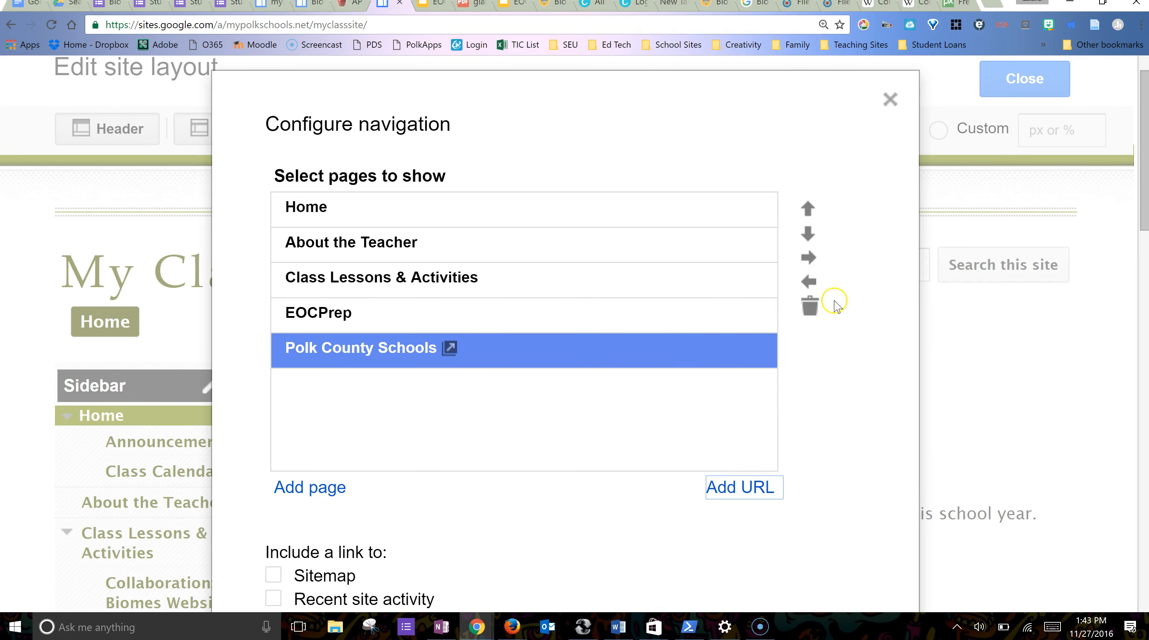
{"action": "scroll", "coordinate": [880, 153], "scroll_direction": "down", "scroll_amount": 8}
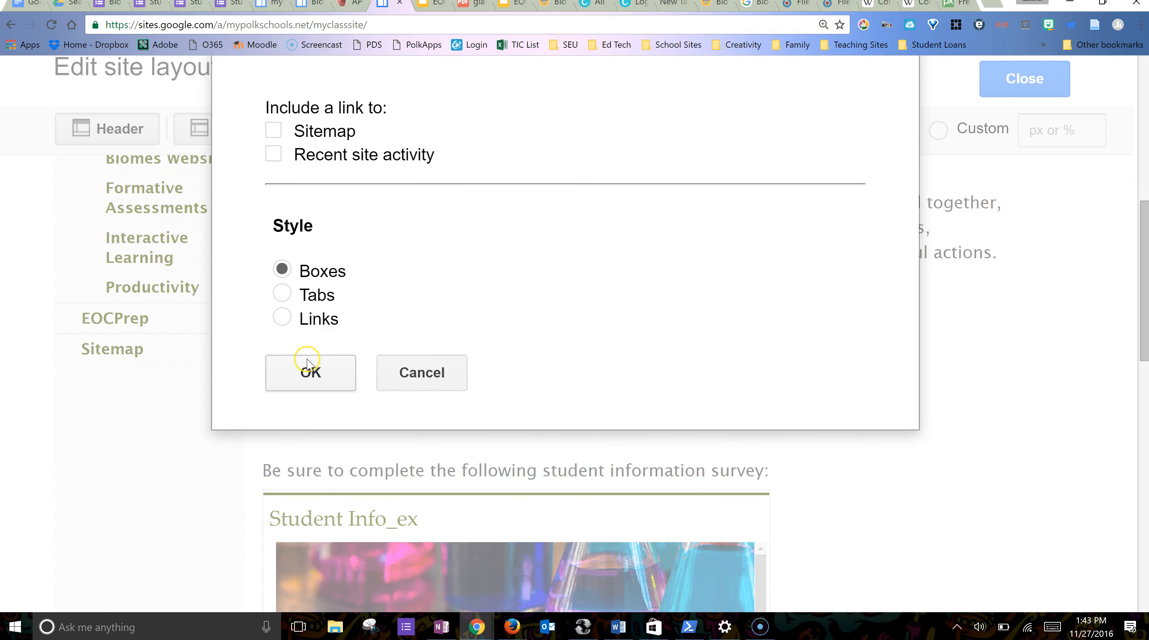
- Confirm the five-item navigation bar and turn off the sidebar for full-width content
{"action": "left_click", "coordinate": [308, 371]}
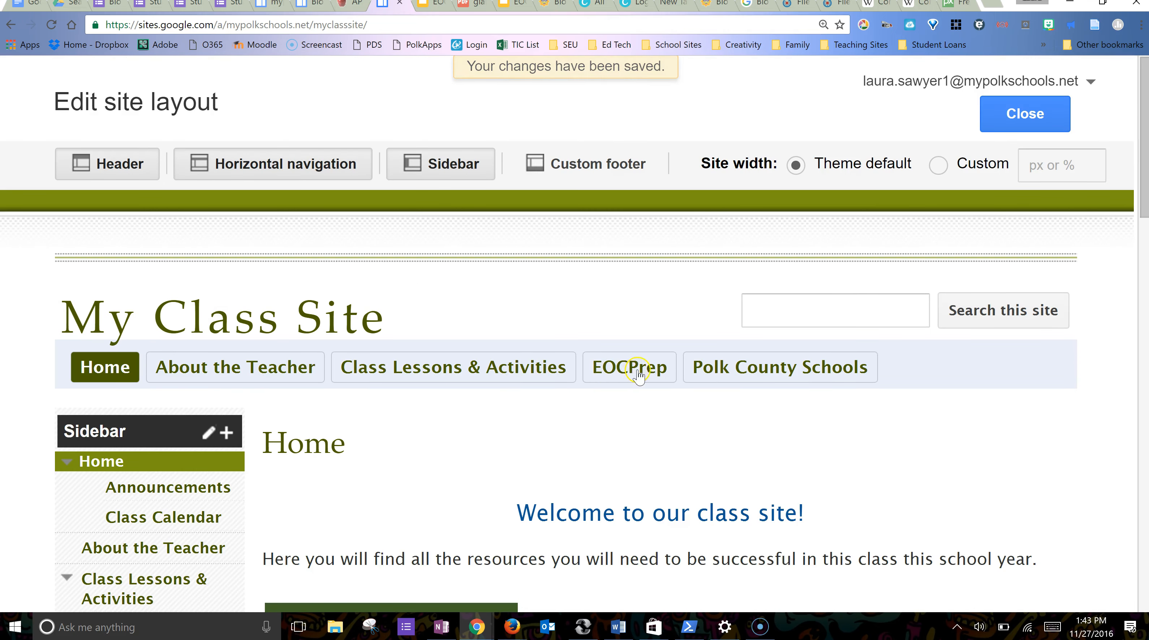
{"action": "scroll", "coordinate": [670, 387], "scroll_direction": "down", "scroll_amount": 1}
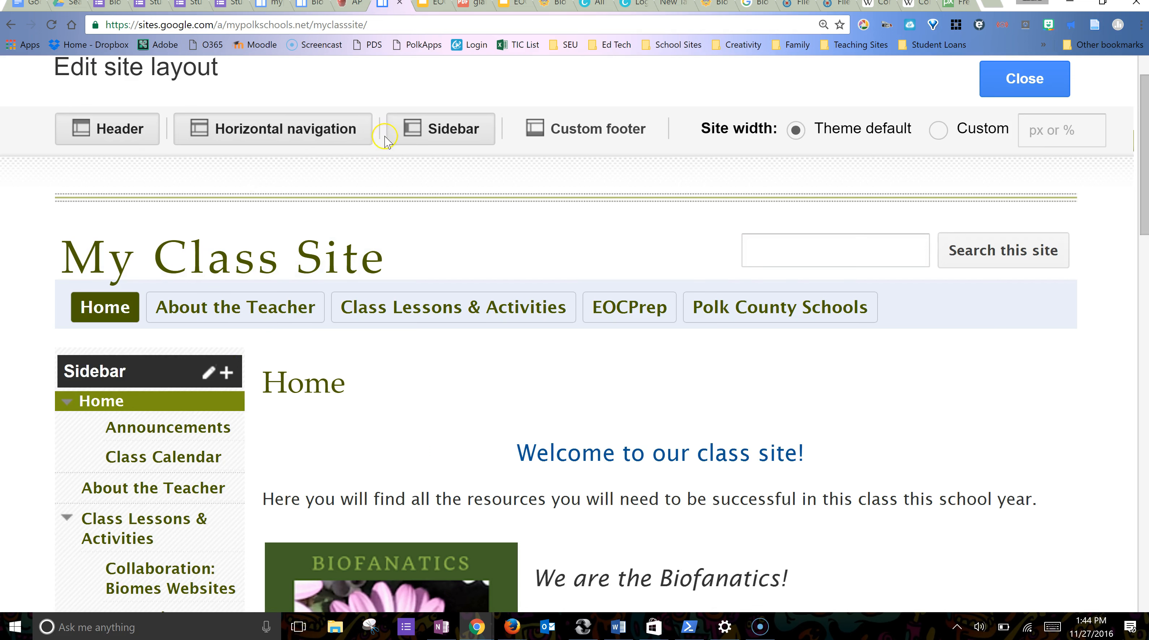
{"action": "left_click", "coordinate": [455, 134]}
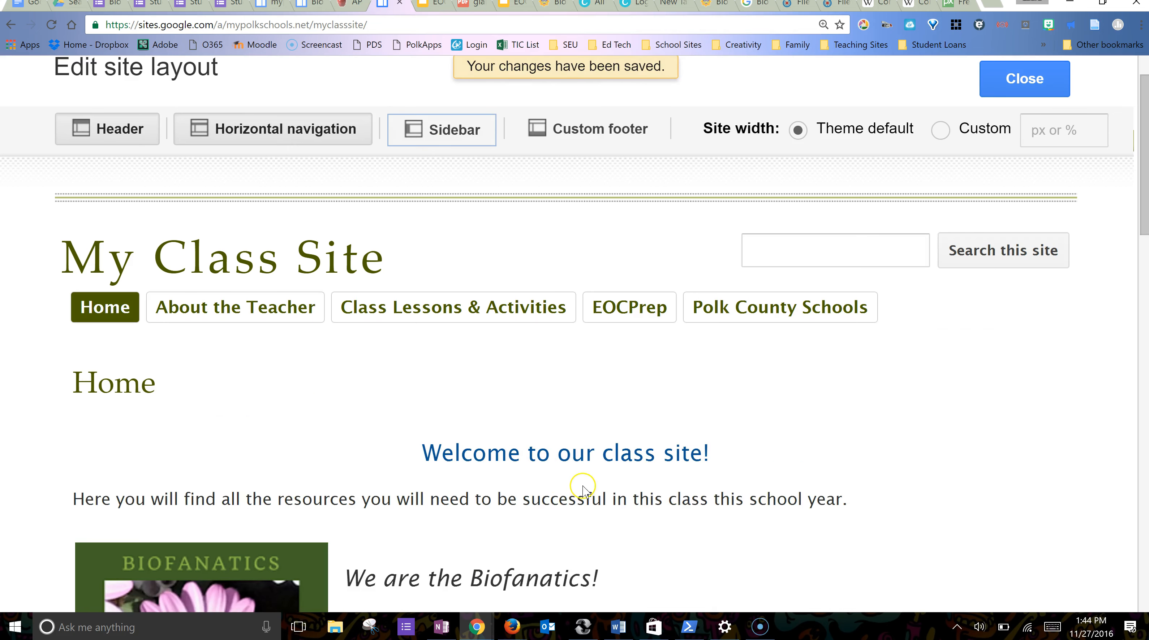
{"action": "scroll", "coordinate": [585, 489], "scroll_direction": "down", "scroll_amount": 5}
{"action": "scroll", "coordinate": [583, 489], "scroll_direction": "up", "scroll_amount": 6}
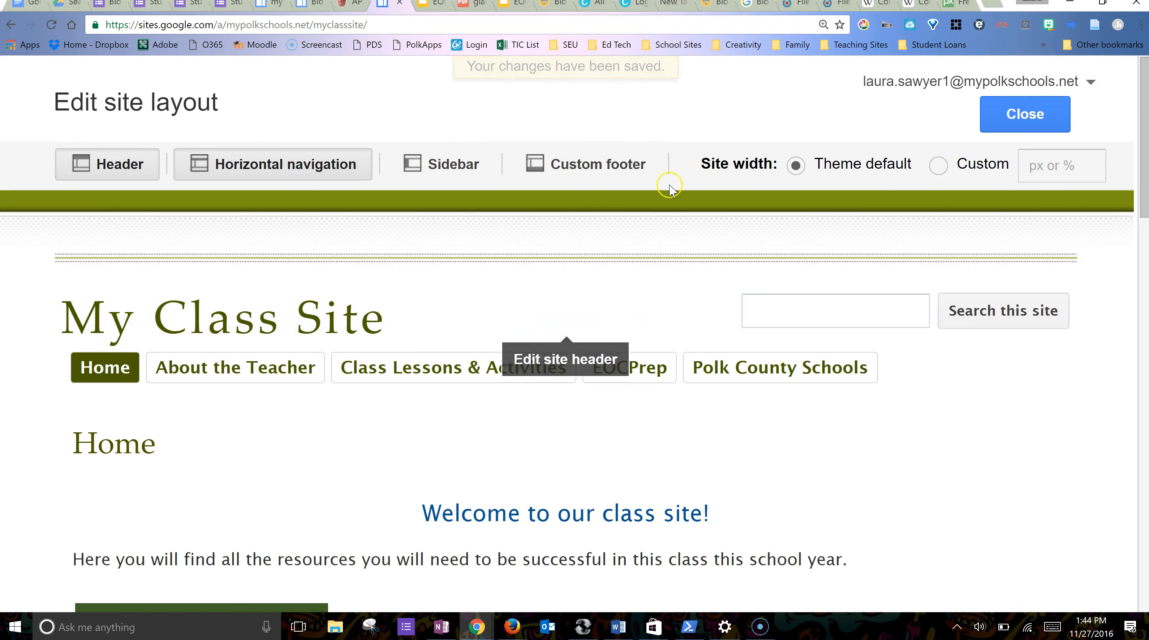
- Exit the layout editor and browse the About the Teacher and Class Lessons & Activities pages
{"action": "left_click", "coordinate": [1039, 120]}
{"action": "left_click", "coordinate": [263, 322]}
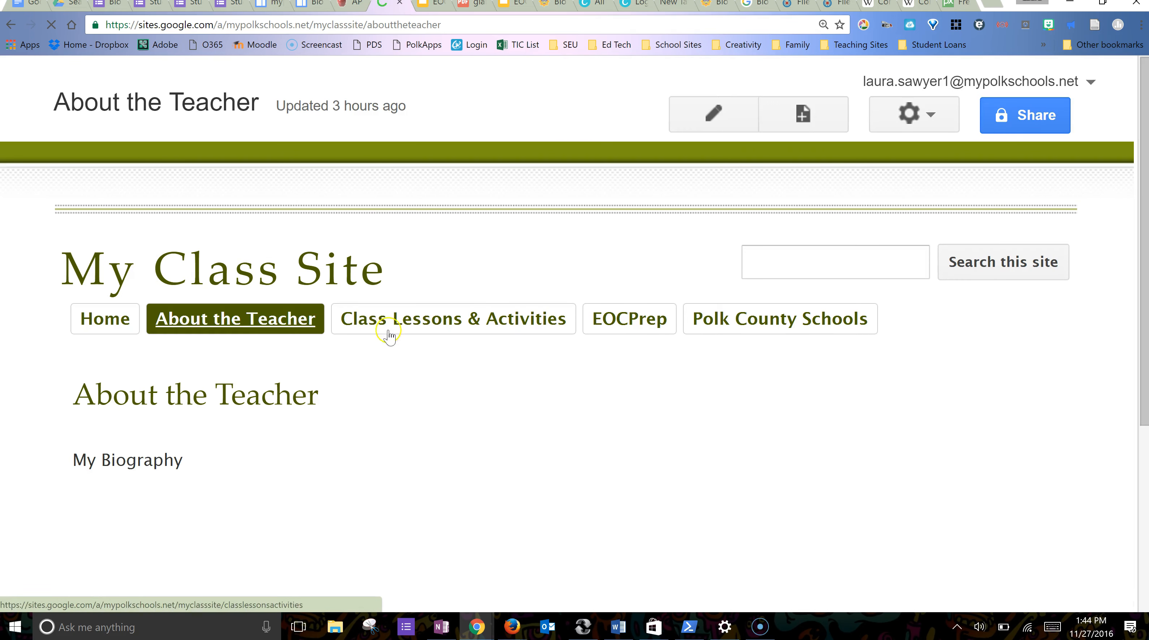
{"action": "left_click", "coordinate": [429, 325]}
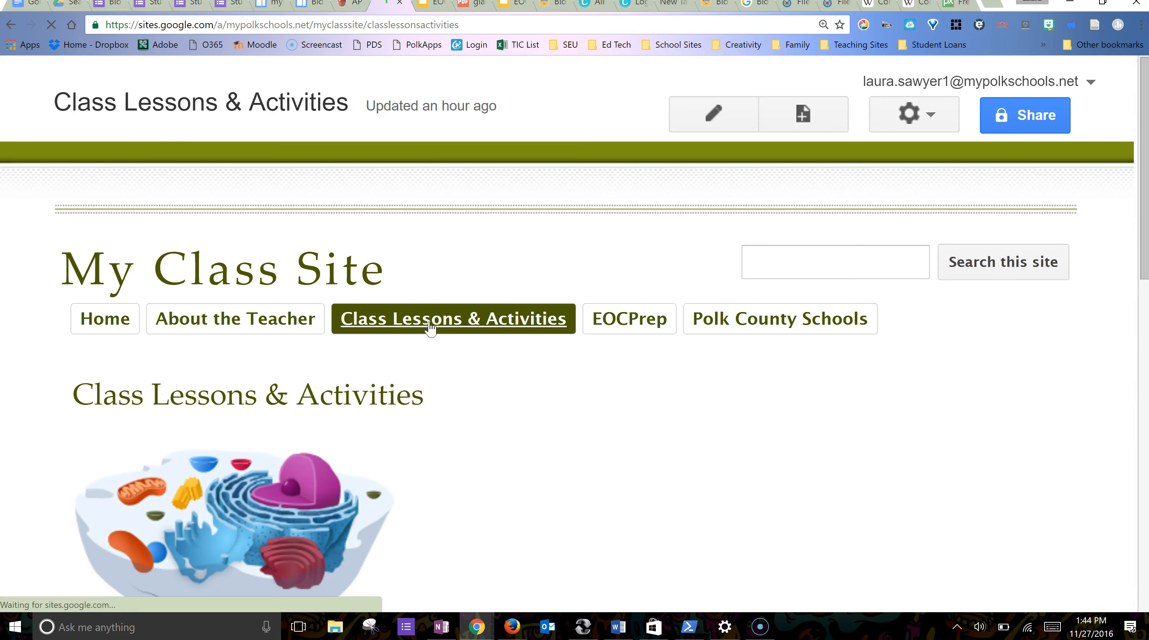
{"action": "scroll", "coordinate": [502, 471], "scroll_direction": "down", "scroll_amount": 6}
{"action": "scroll", "coordinate": [515, 441], "scroll_direction": "down", "scroll_amount": 10}
{"action": "scroll", "coordinate": [515, 443], "scroll_direction": "up", "scroll_amount": 14}
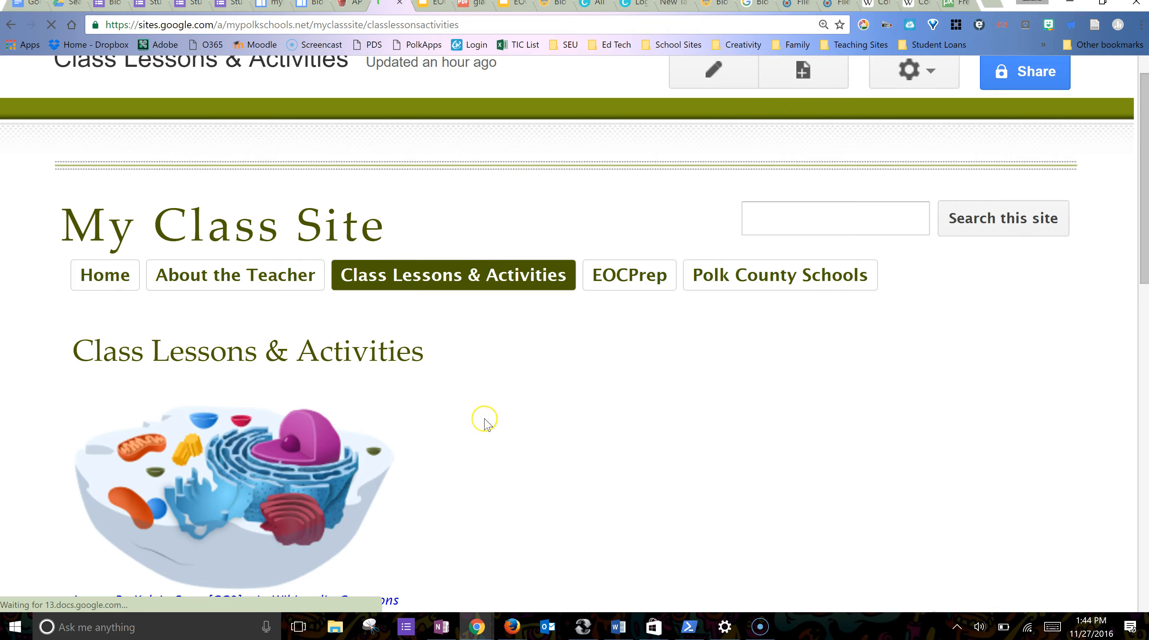
{"action": "scroll", "coordinate": [484, 421], "scroll_direction": "down", "scroll_amount": 10}
{"action": "scroll", "coordinate": [487, 424], "scroll_direction": "down", "scroll_amount": 1}
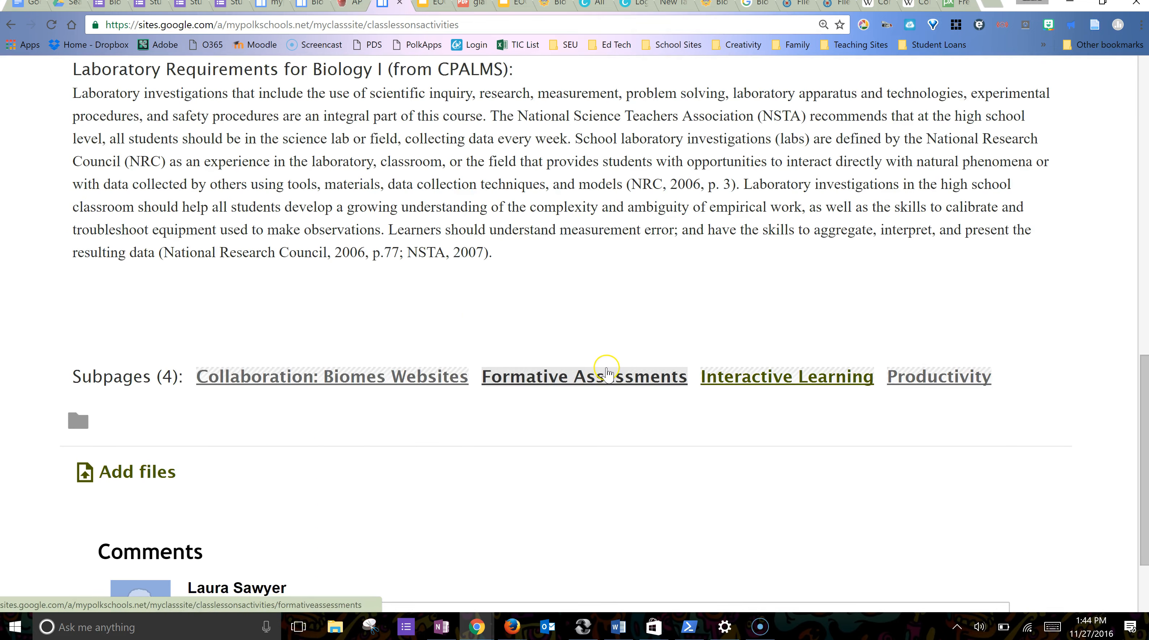
{"action": "scroll", "coordinate": [759, 245], "scroll_direction": "up", "scroll_amount": 10}
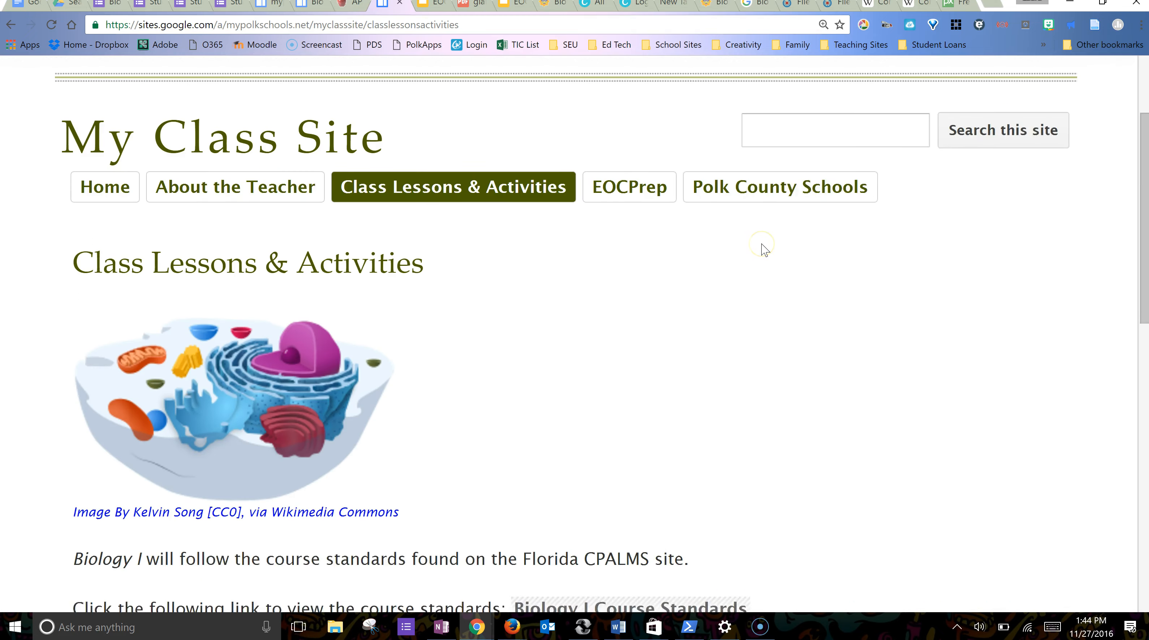
- Return to the Home page and scroll through it
{"action": "left_click", "coordinate": [107, 204]}
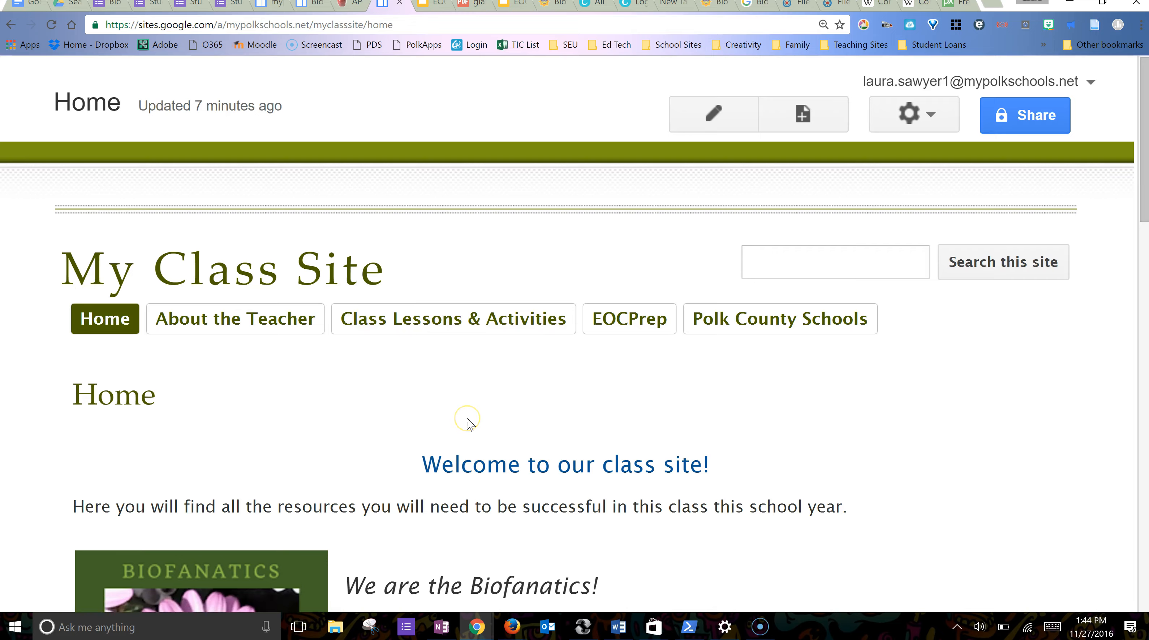
{"action": "scroll", "coordinate": [469, 421], "scroll_direction": "down", "scroll_amount": 15}
{"action": "scroll", "coordinate": [470, 424], "scroll_direction": "down", "scroll_amount": 20}
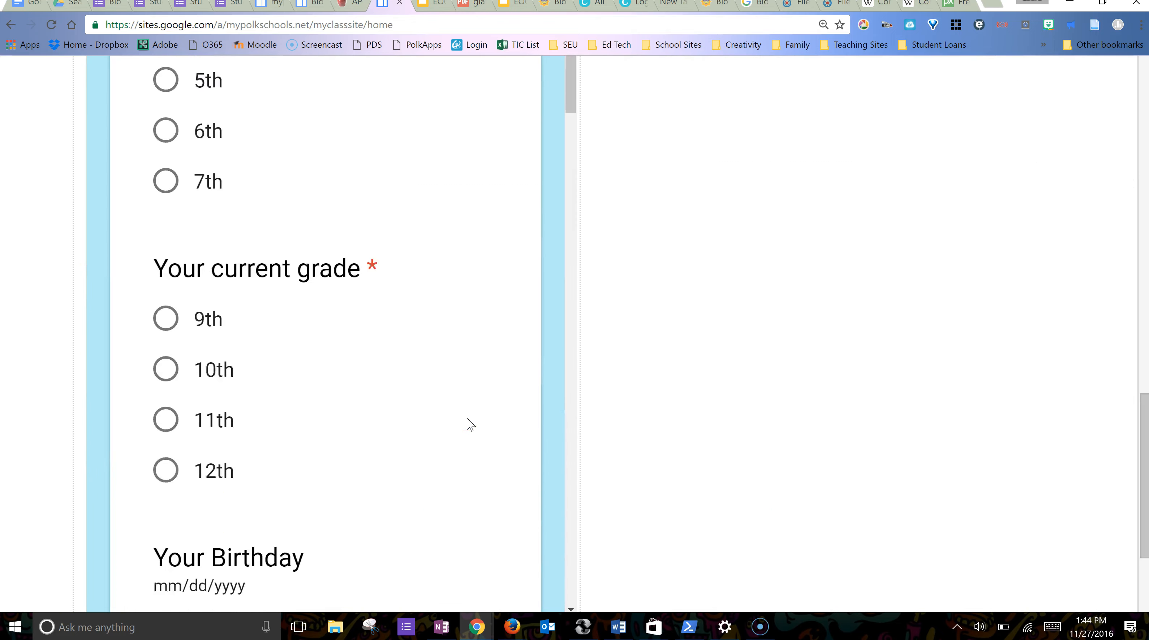
{"action": "scroll", "coordinate": [470, 424], "scroll_direction": "down", "scroll_amount": 20}
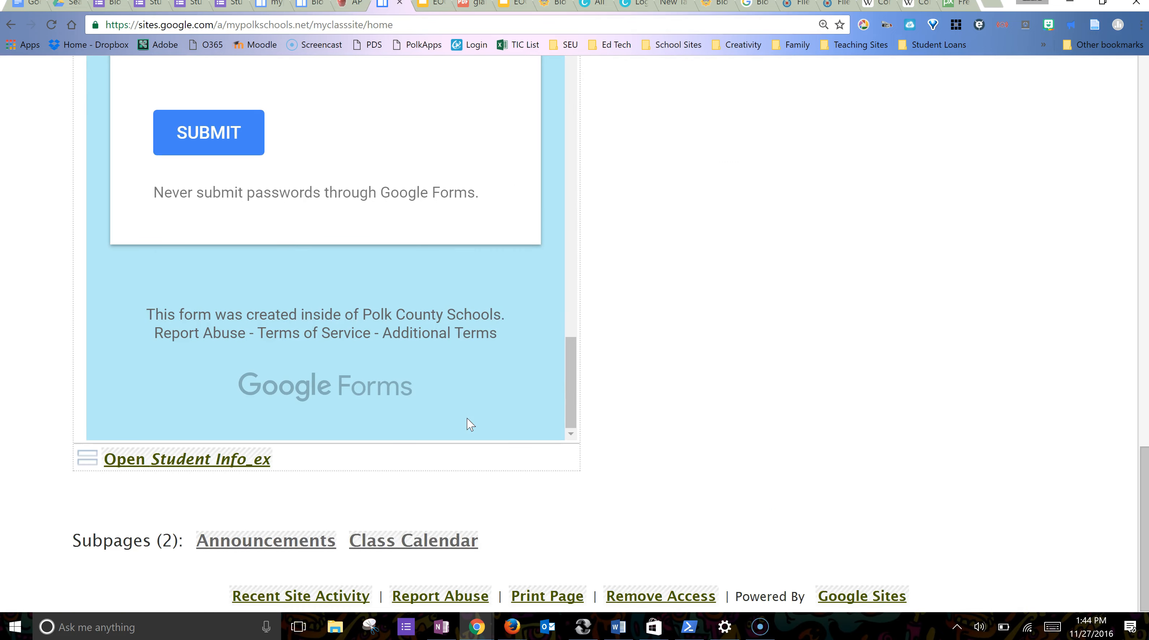
{"action": "scroll", "coordinate": [682, 312], "scroll_direction": "up", "scroll_amount": 20}
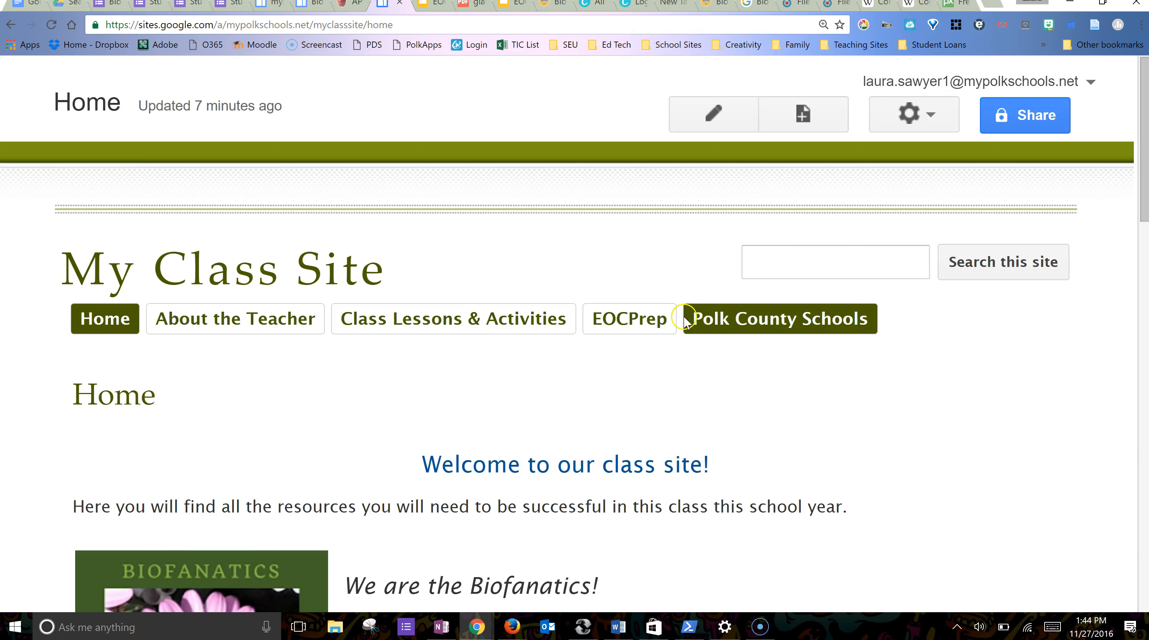
- Enter Edit site layout and open the navigation bar's page configuration
{"action": "left_click", "coordinate": [926, 115]}
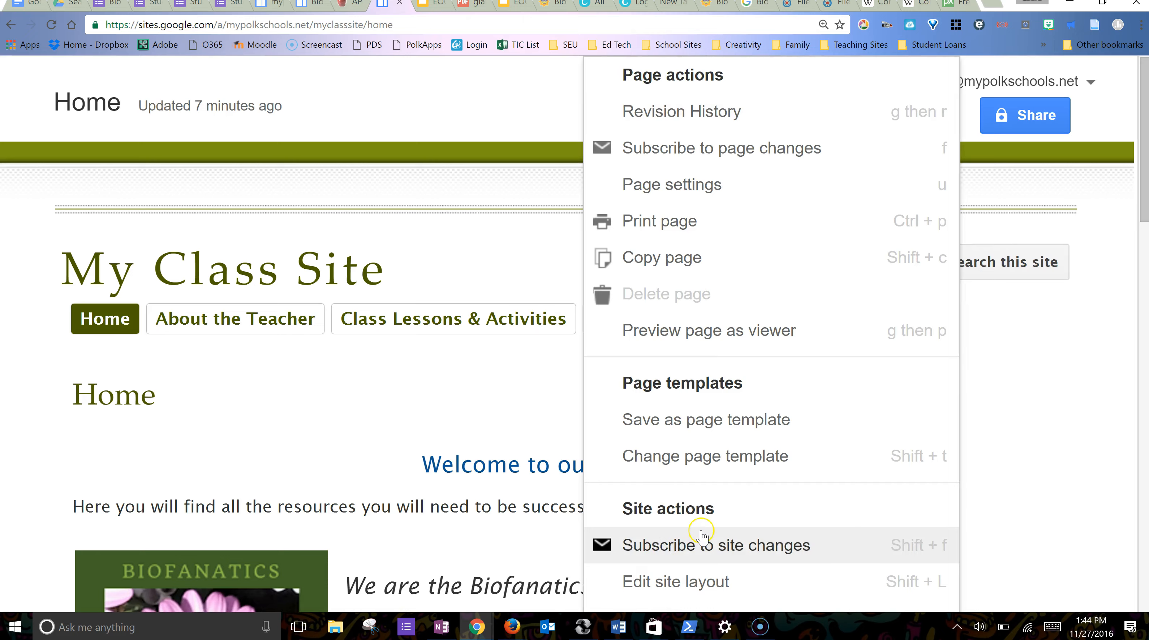
{"action": "scroll", "coordinate": [701, 536], "scroll_direction": "down", "scroll_amount": 3}
{"action": "left_click", "coordinate": [711, 442]}
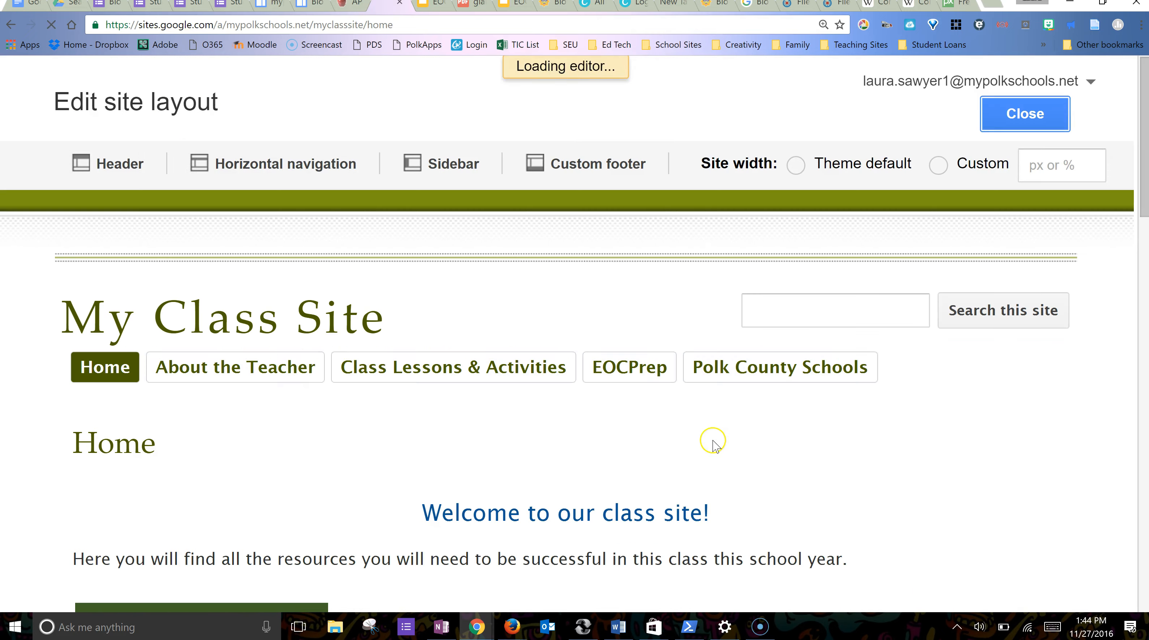
{"action": "left_click", "coordinate": [443, 346]}
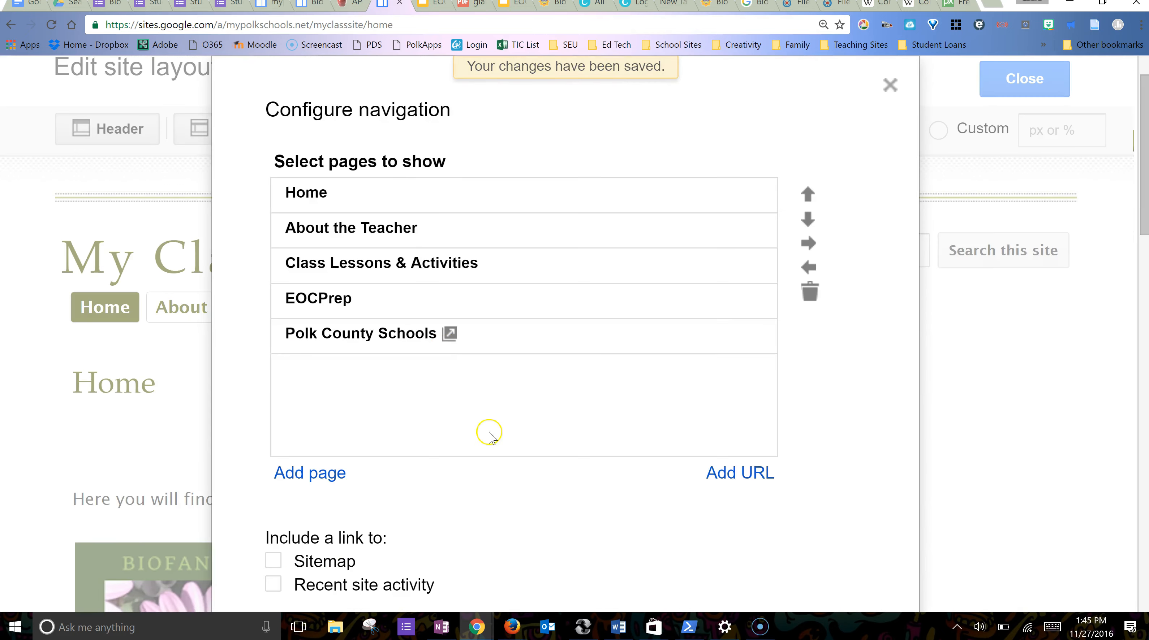
{"action": "scroll", "coordinate": [430, 417], "scroll_direction": "down", "scroll_amount": 3}
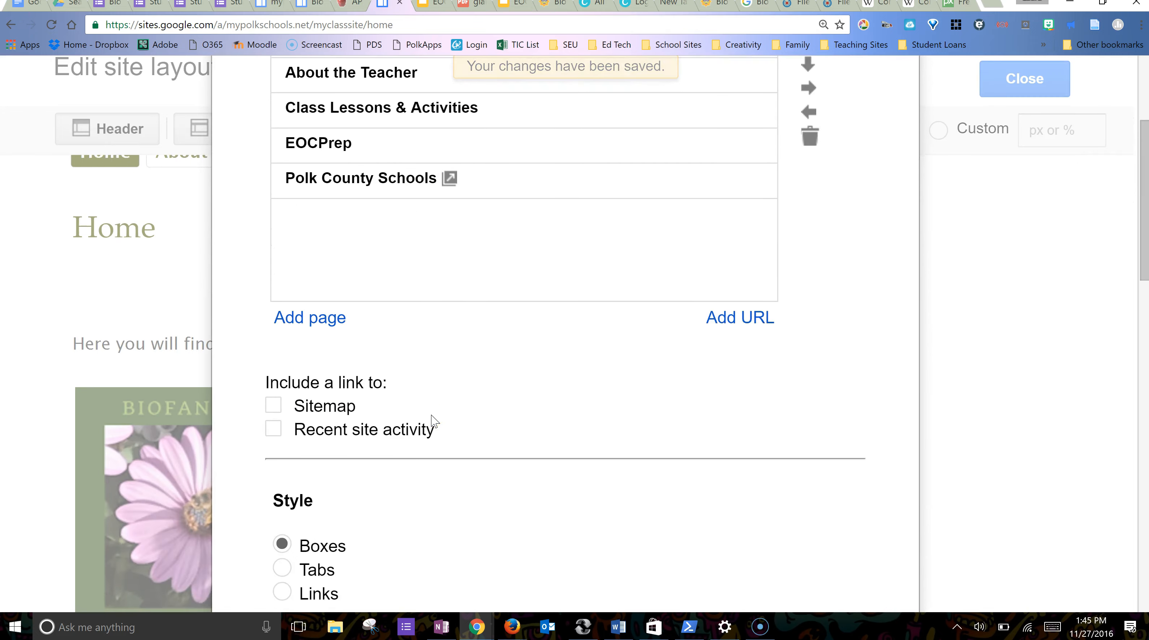
{"action": "scroll", "coordinate": [433, 421], "scroll_direction": "up", "scroll_amount": 2}
- Add Home's Announcements subpage to the navigation bar's page list
{"action": "left_click", "coordinate": [328, 456]}
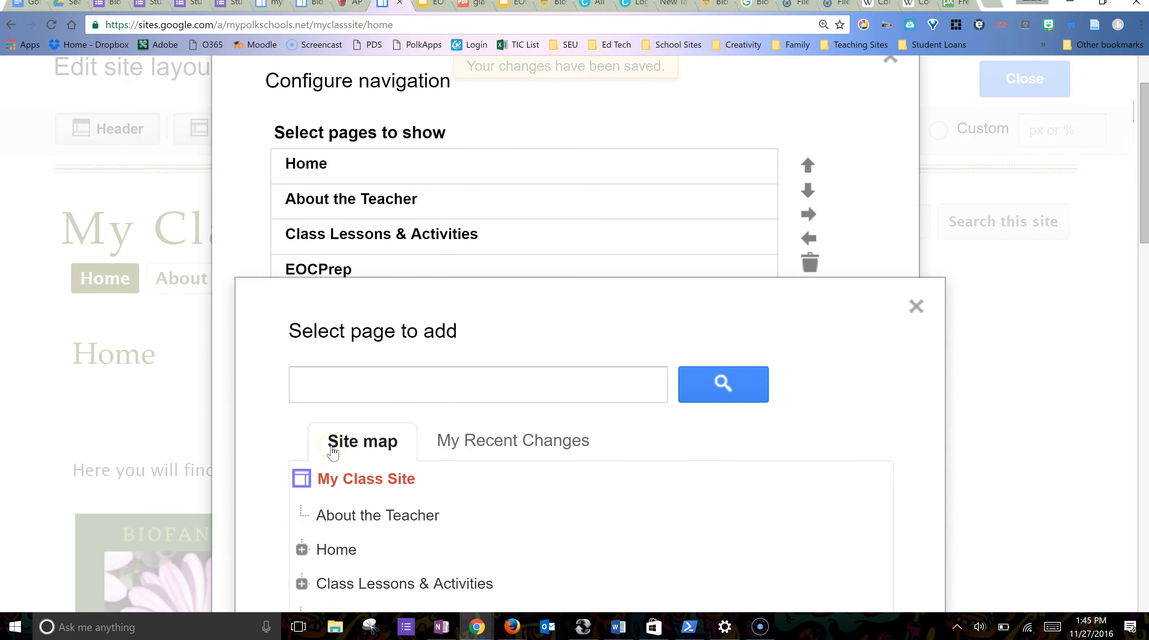
{"action": "scroll", "coordinate": [441, 479], "scroll_direction": "down", "scroll_amount": 2}
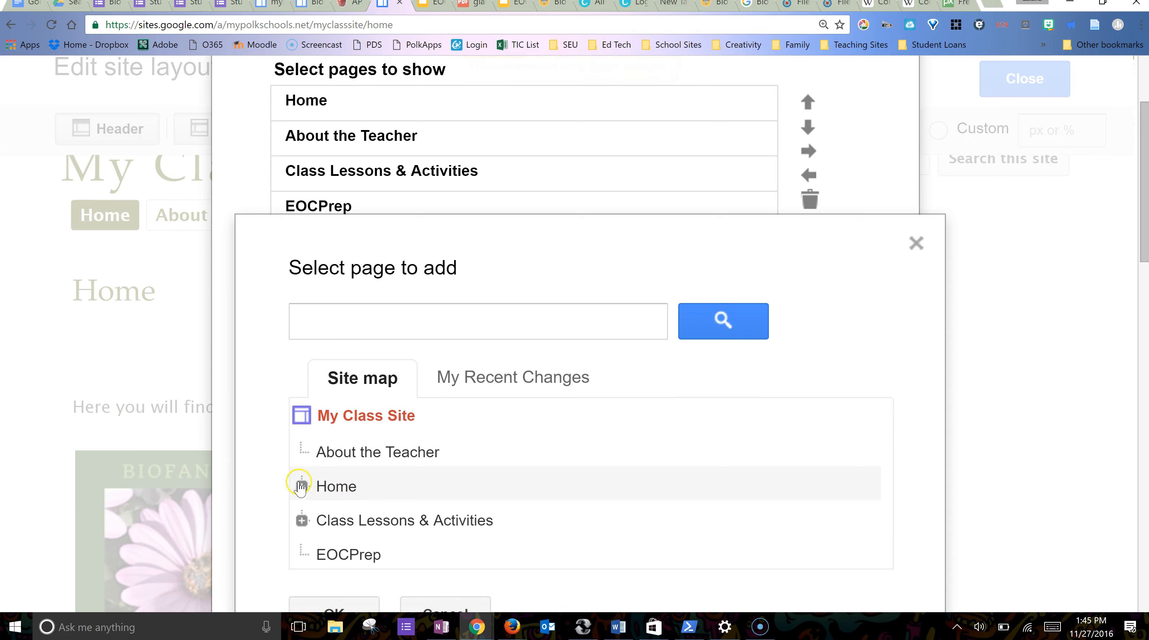
{"action": "left_click", "coordinate": [301, 486]}
{"action": "left_click", "coordinate": [412, 523]}
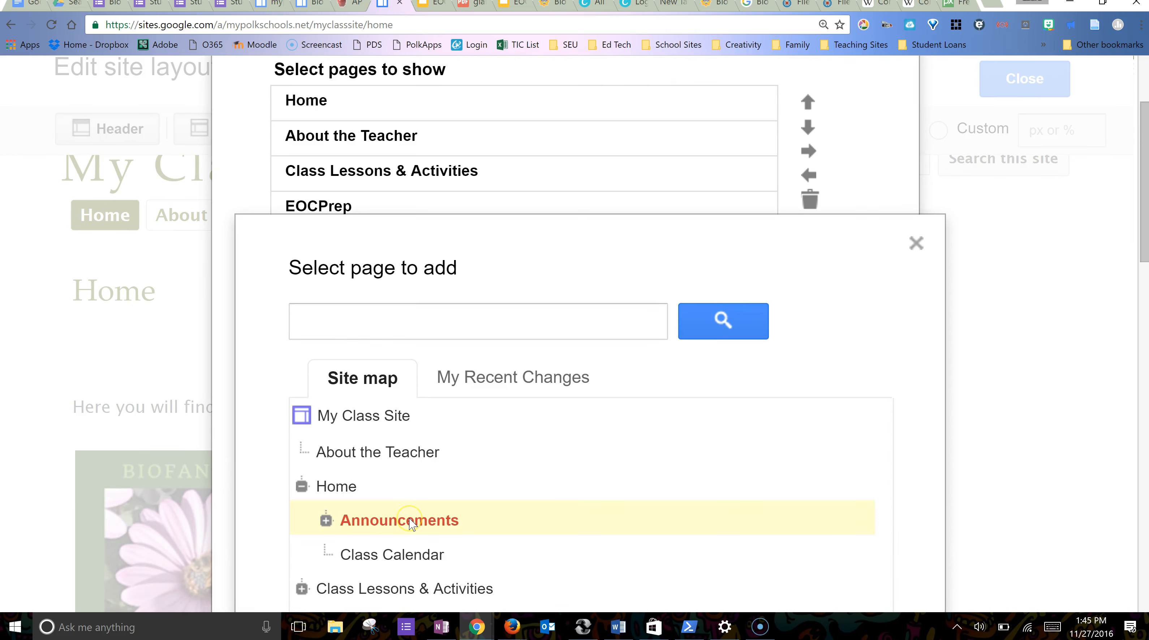
{"action": "scroll", "coordinate": [411, 524], "scroll_direction": "down", "scroll_amount": 5}
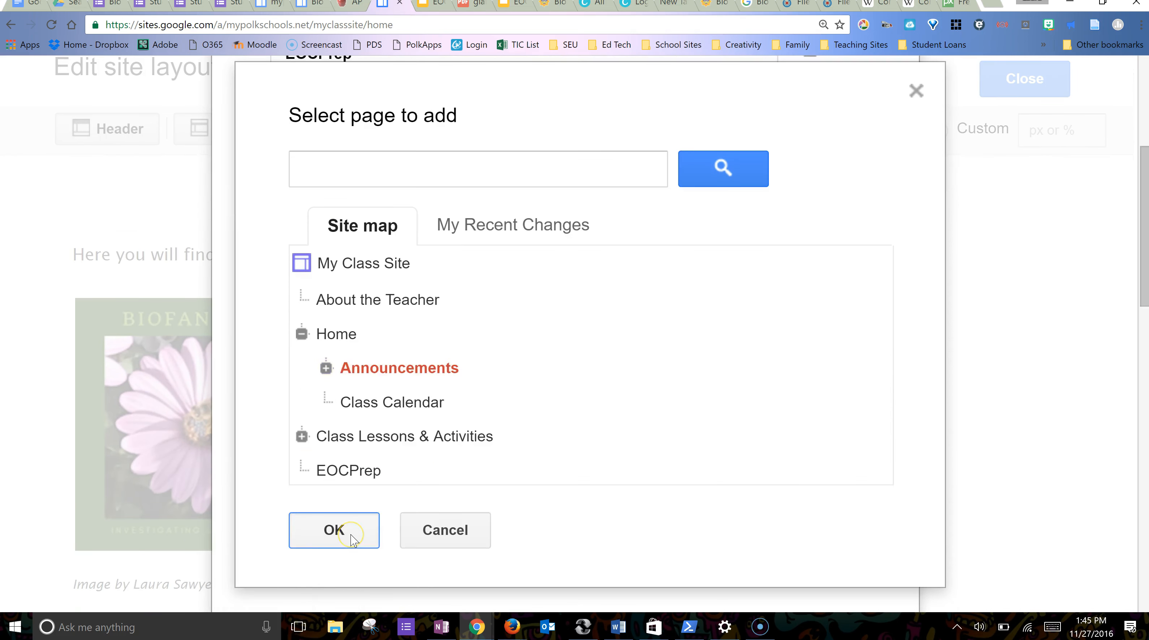
{"action": "left_click", "coordinate": [354, 537]}
{"action": "scroll", "coordinate": [411, 341], "scroll_direction": "up", "scroll_amount": 5}
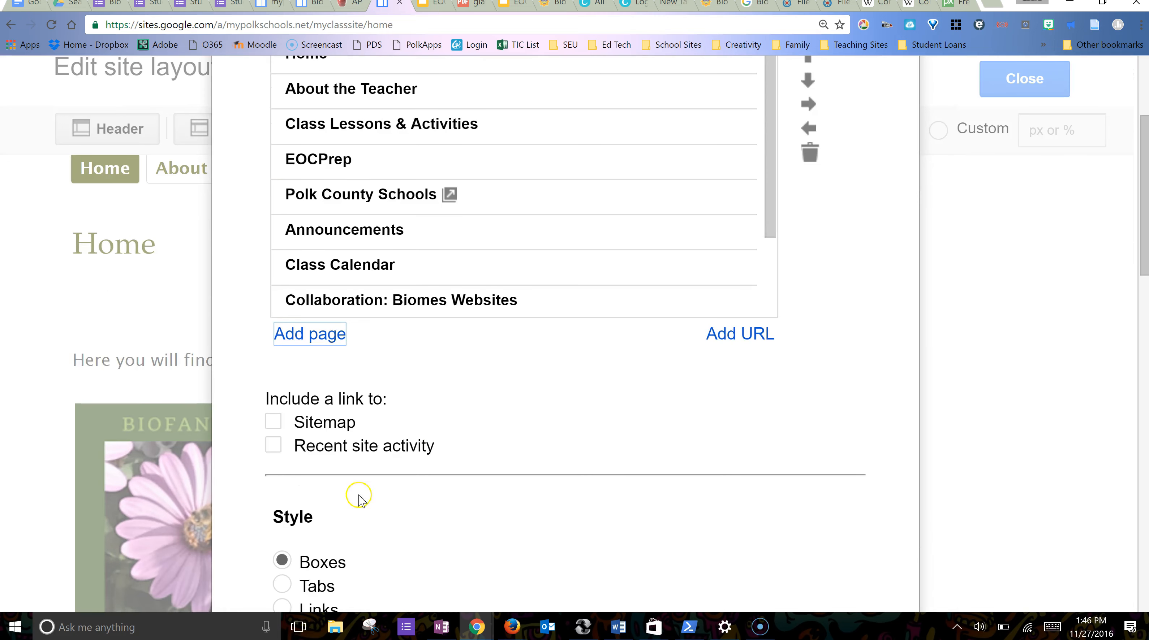
{"action": "scroll", "coordinate": [513, 289], "scroll_direction": "up", "scroll_amount": 2}
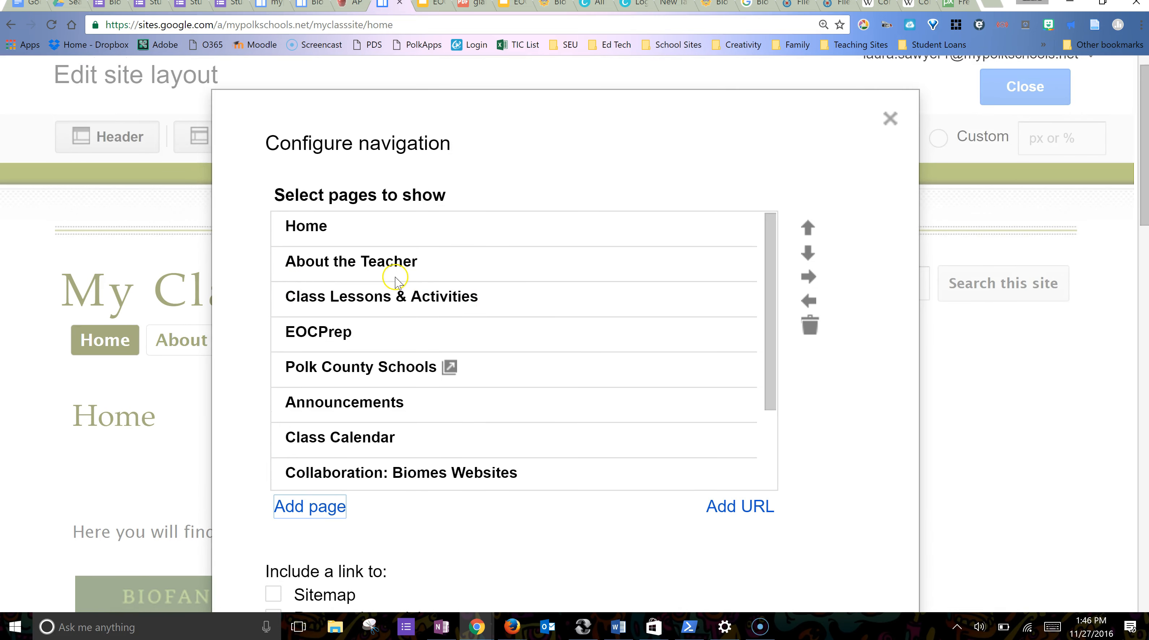
- Move Announcements up to just below Home and nest it as a Home subpage
{"action": "left_click", "coordinate": [360, 408]}
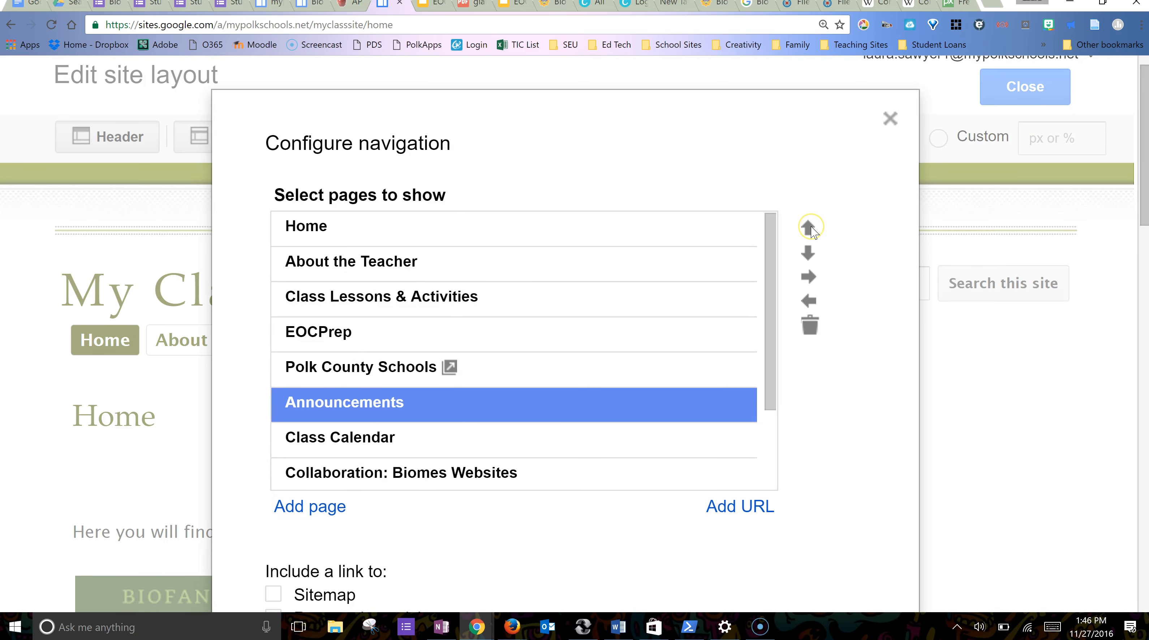
{"action": "left_click", "coordinate": [808, 228]}
{"action": "left_click", "coordinate": [808, 228]}
{"action": "left_click", "coordinate": [808, 227]}
{"action": "left_click", "coordinate": [808, 228]}
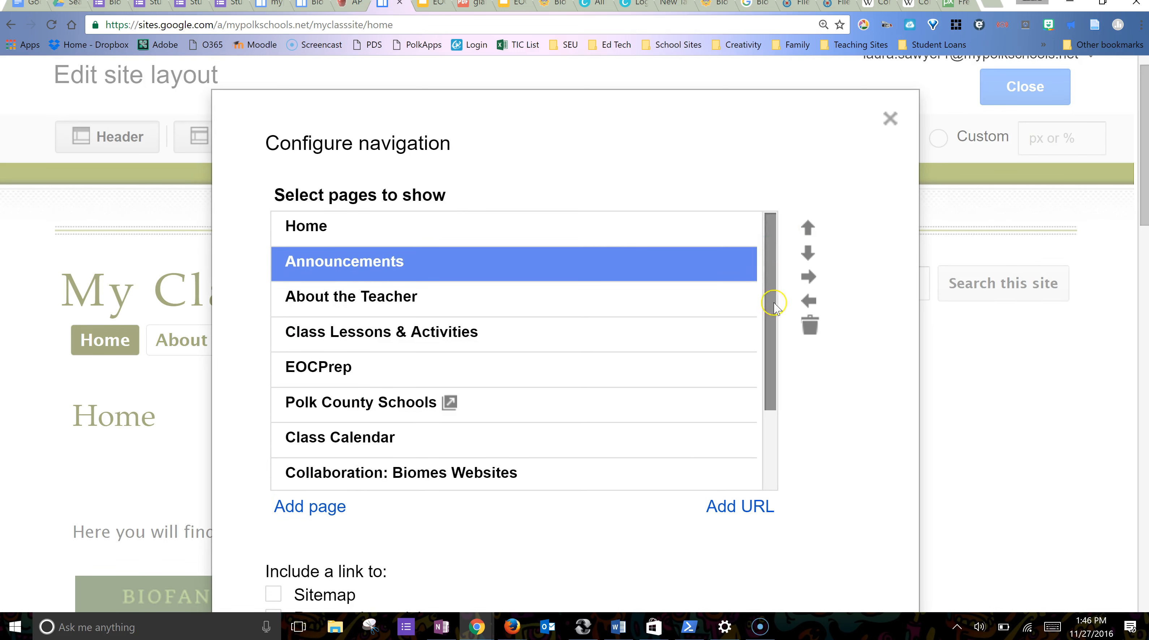
{"action": "left_click", "coordinate": [813, 283]}
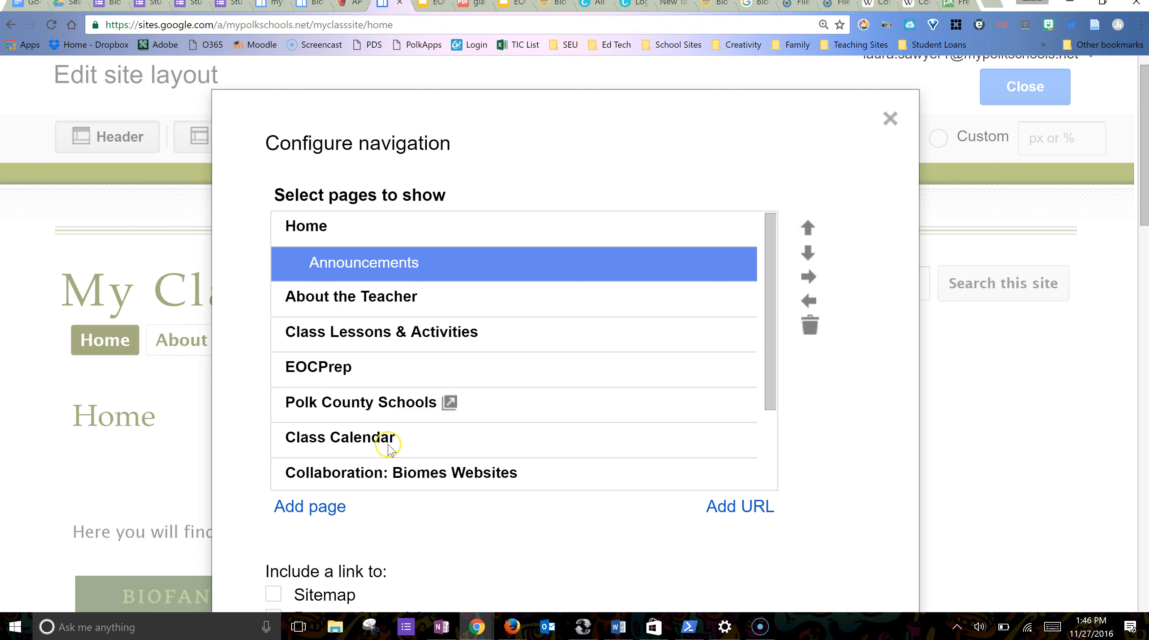
- Move Class Calendar below Announcements and nest it under Home
{"action": "left_click", "coordinate": [366, 441]}
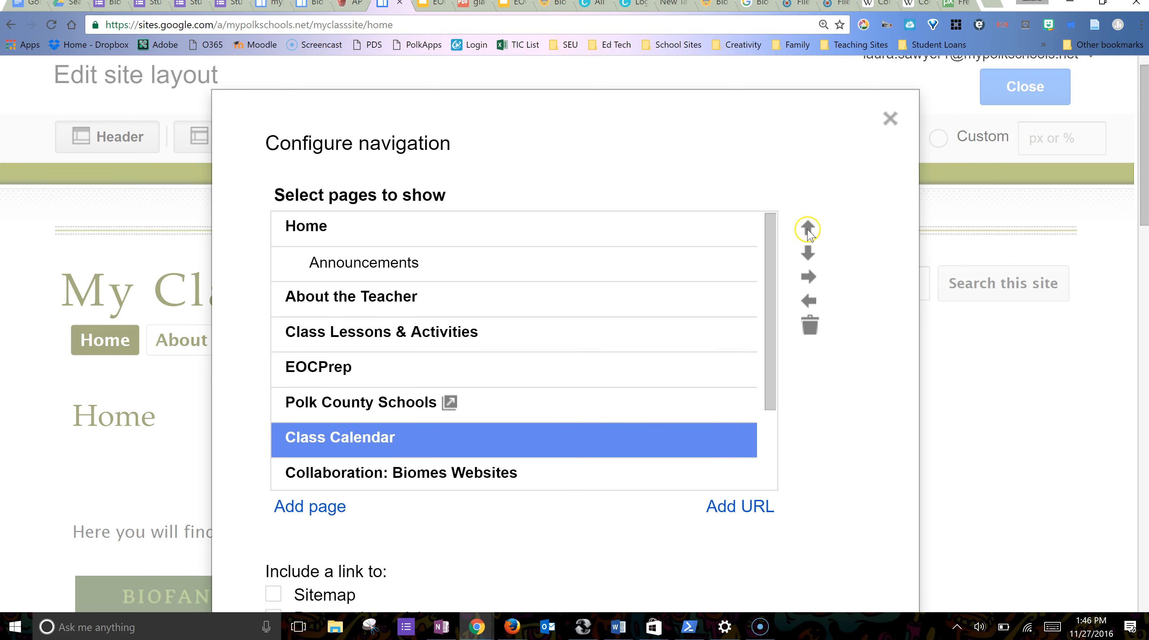
{"action": "left_click", "coordinate": [808, 229]}
{"action": "left_click", "coordinate": [808, 229]}
{"action": "left_click", "coordinate": [808, 229]}
{"action": "left_click", "coordinate": [807, 229]}
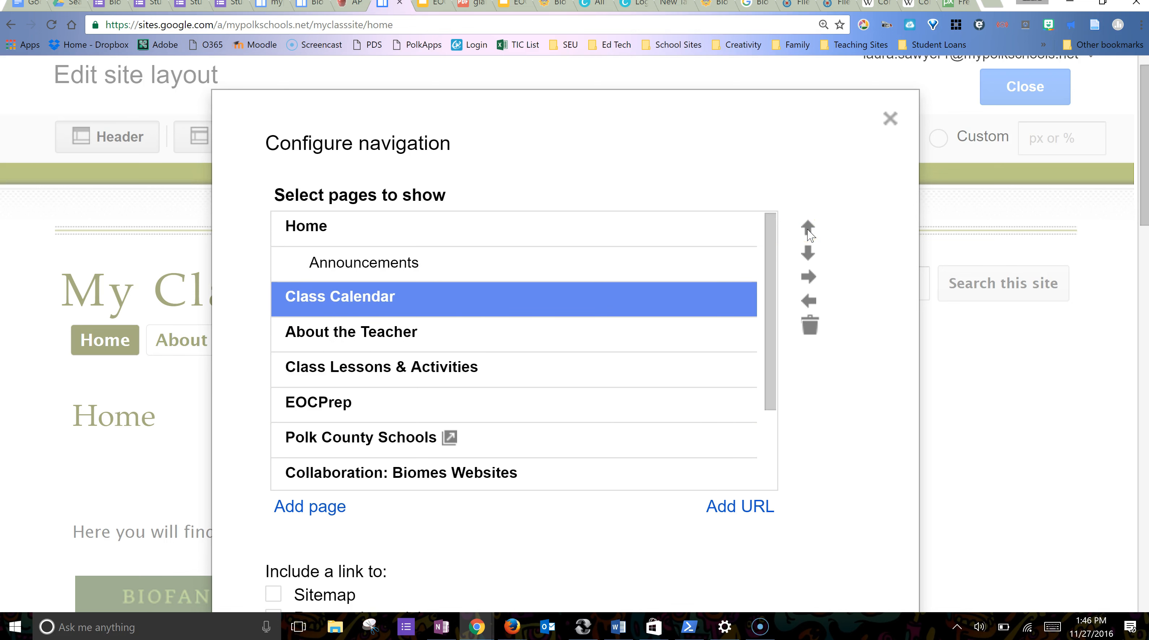
{"action": "left_click", "coordinate": [810, 277]}
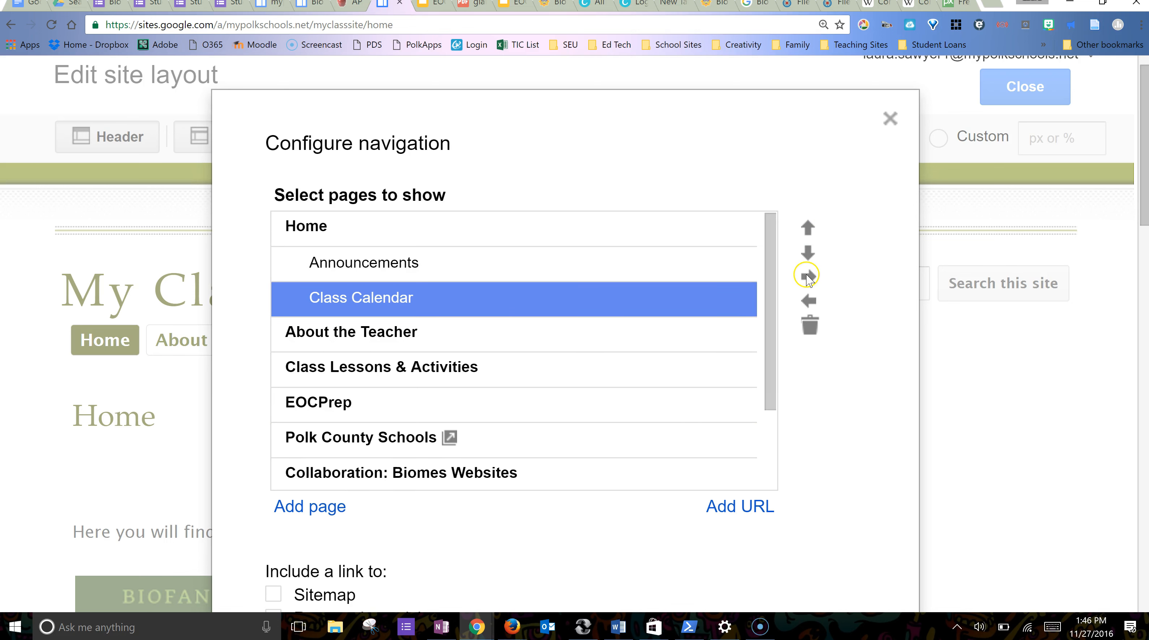
- Nest the four lesson pages under Class Lessons & Activities and switch navigation to tabs
{"action": "left_click", "coordinate": [378, 475]}
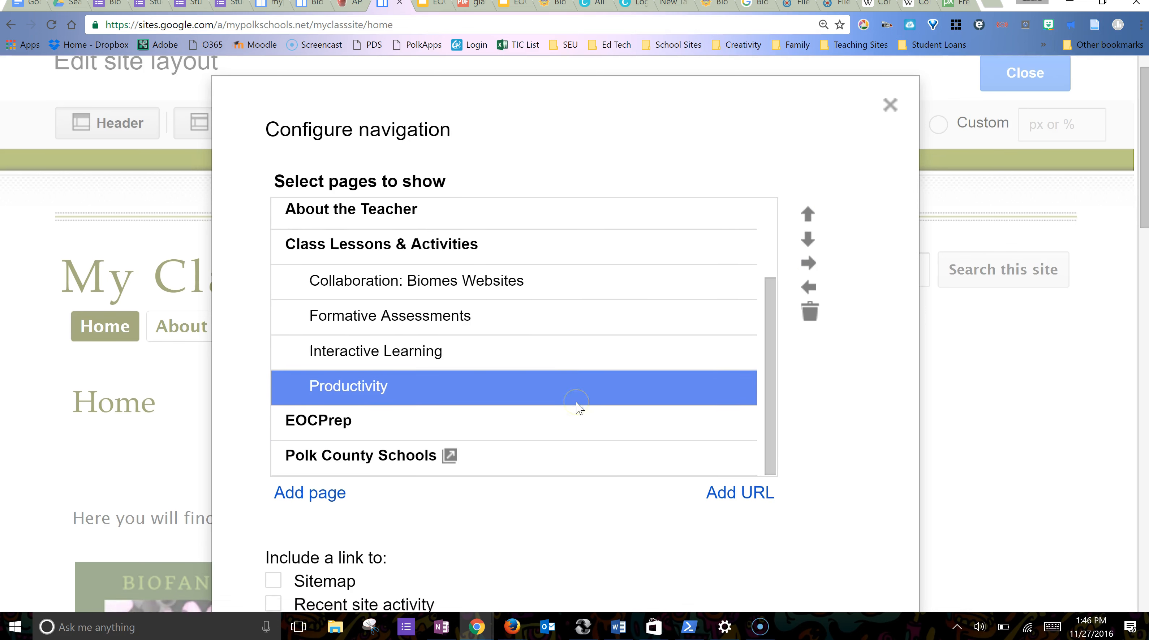
{"action": "scroll", "coordinate": [556, 305], "scroll_direction": "up", "scroll_amount": 5}
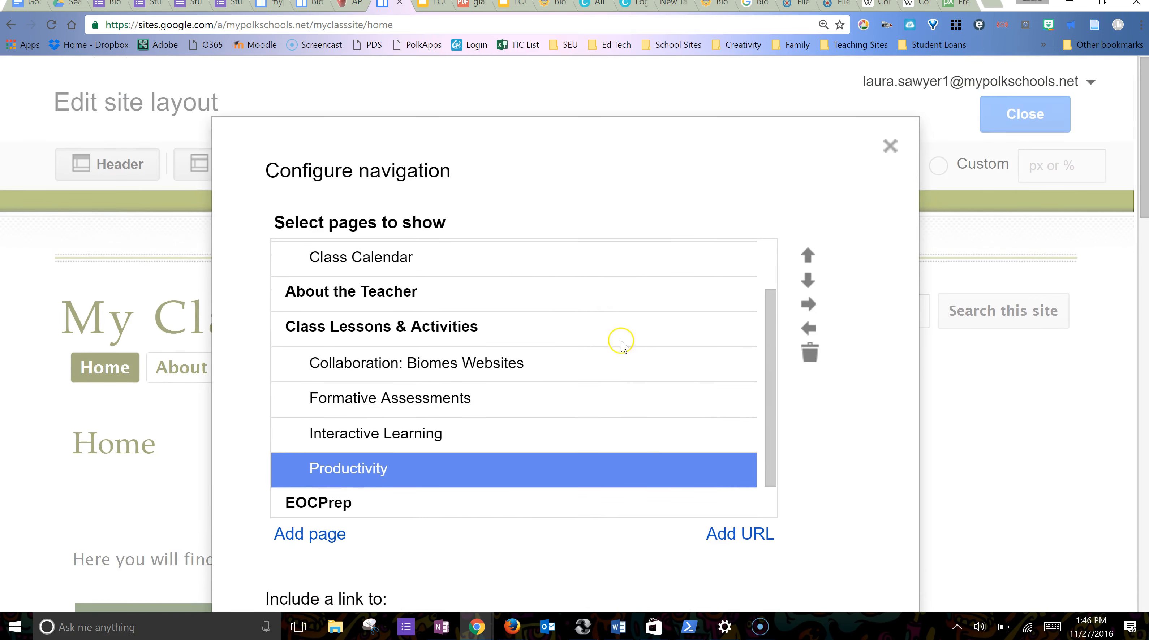
{"action": "scroll", "coordinate": [546, 312], "scroll_direction": "up", "scroll_amount": 2}
{"action": "scroll", "coordinate": [546, 313], "scroll_direction": "down", "scroll_amount": 3}
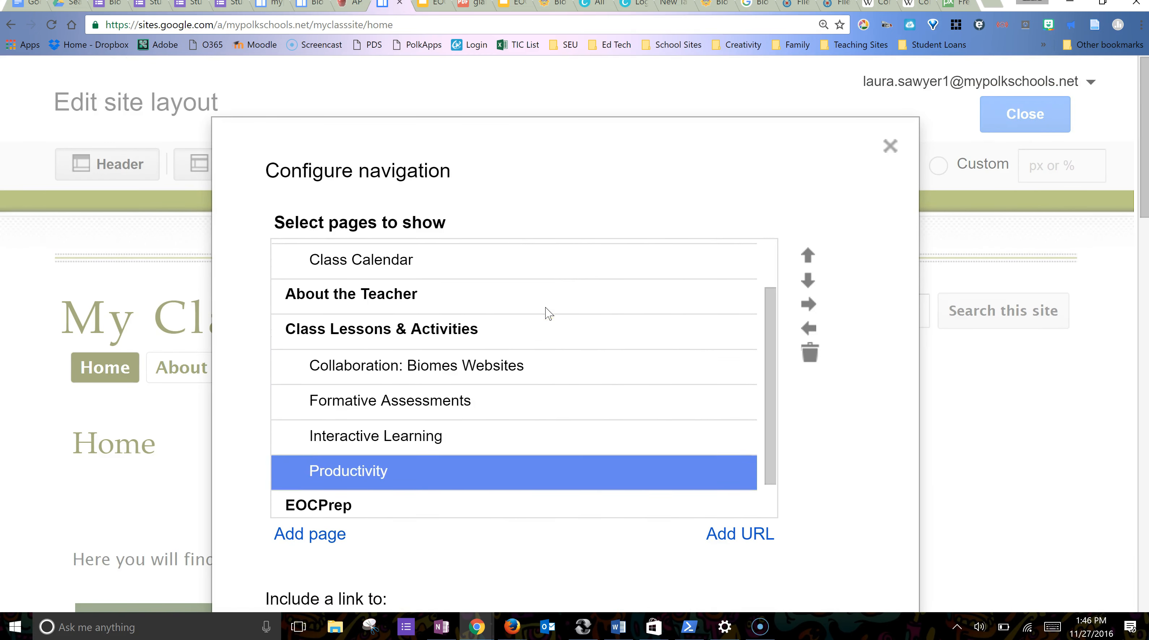
{"action": "scroll", "coordinate": [237, 379], "scroll_direction": "down", "scroll_amount": 10}
{"action": "scroll", "coordinate": [237, 375], "scroll_direction": "down", "scroll_amount": 1}
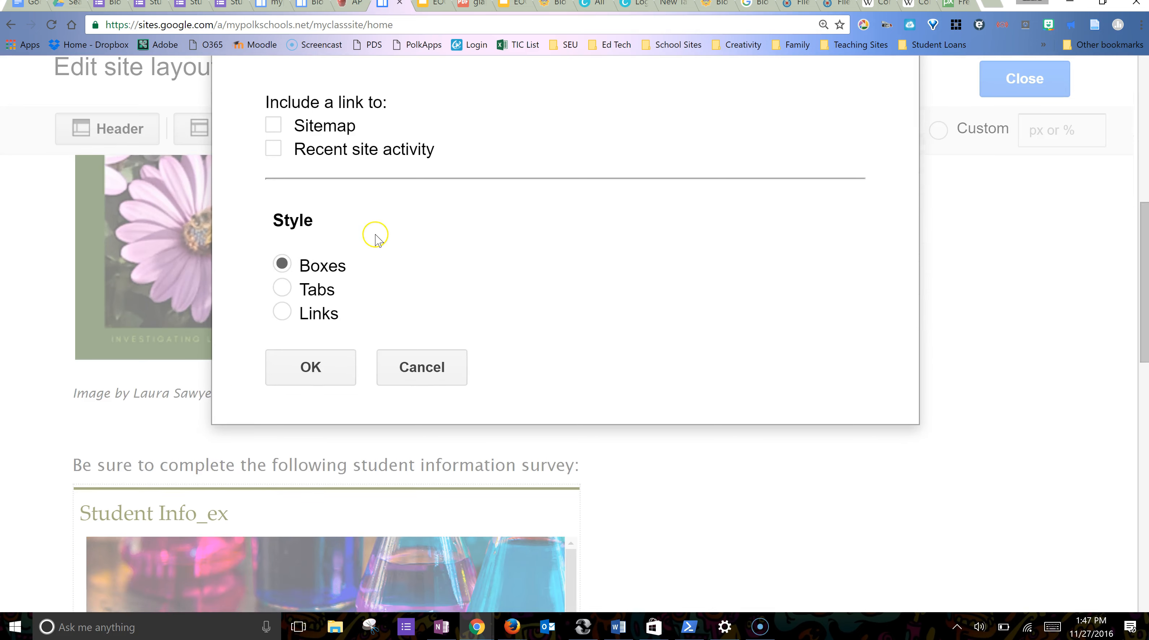
{"action": "left_click", "coordinate": [297, 287]}
{"action": "left_click", "coordinate": [306, 365]}
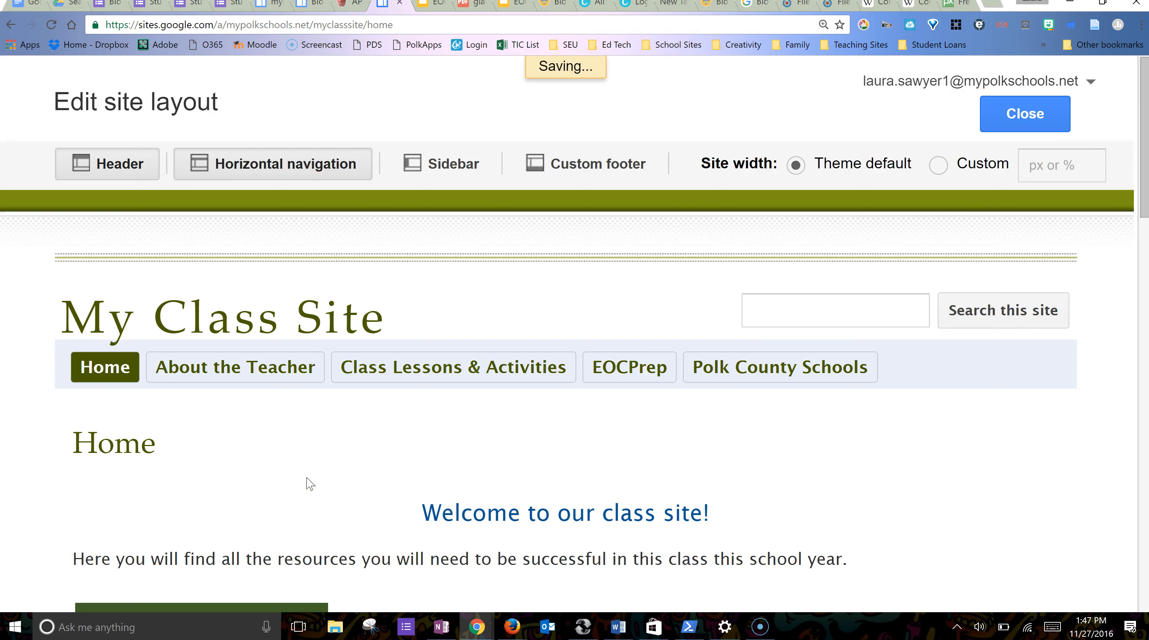
- Save the tab navigation, exit the layout editor, and check the Home and Class Lessons dropdowns
{"action": "left_click", "coordinate": [532, 430]}
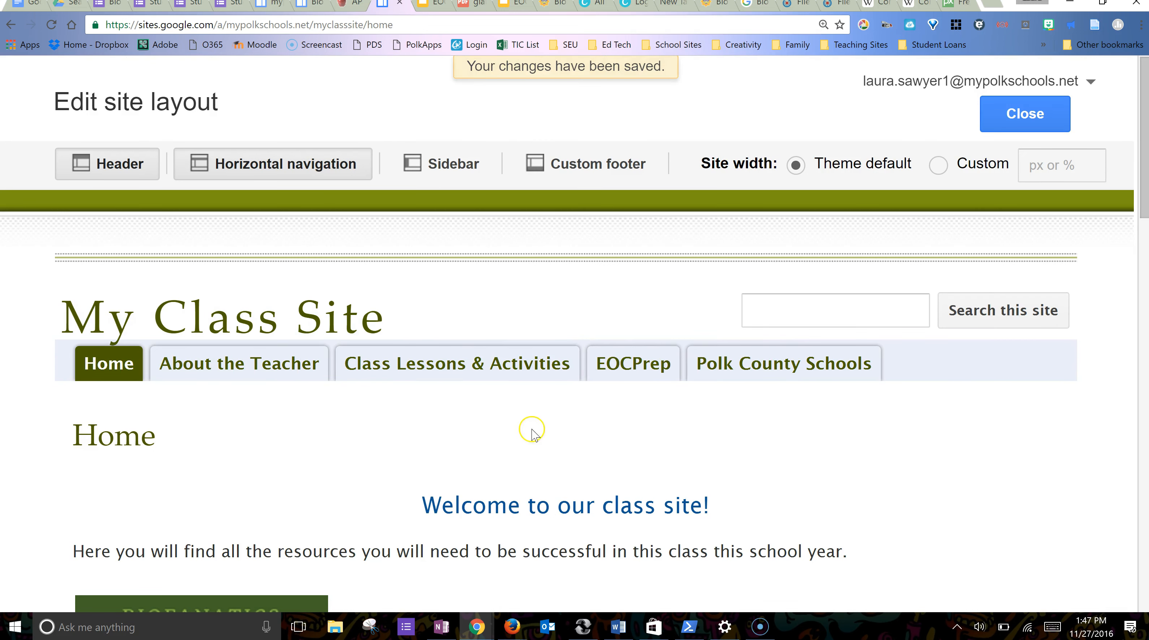
{"action": "left_click", "coordinate": [1037, 112]}
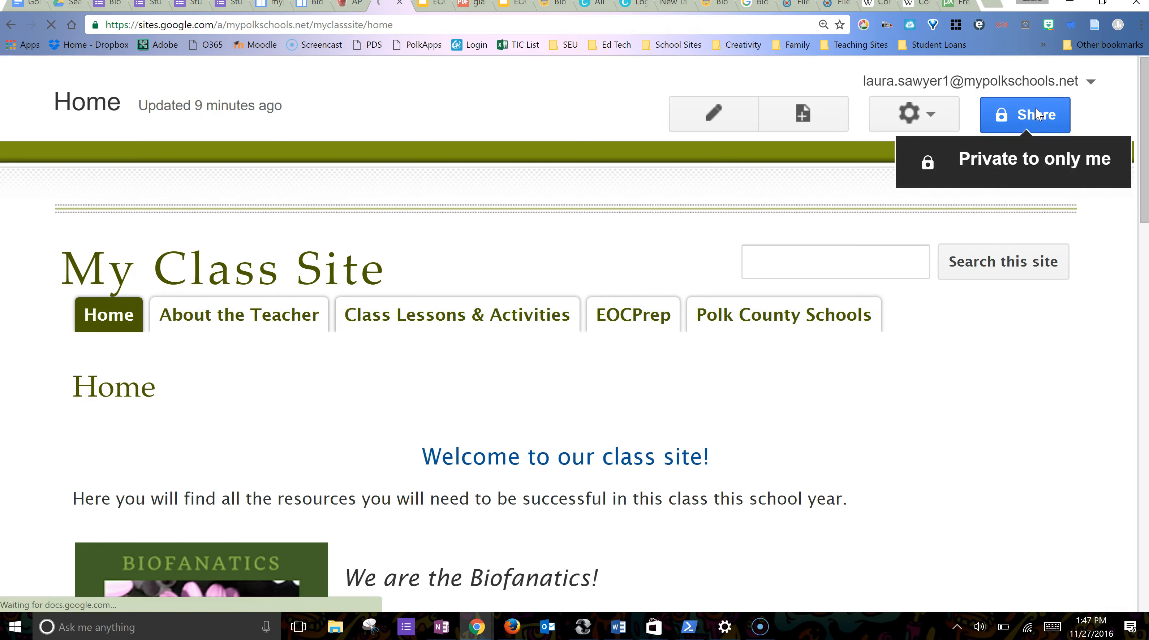
{"action": "left_click", "coordinate": [129, 326]}
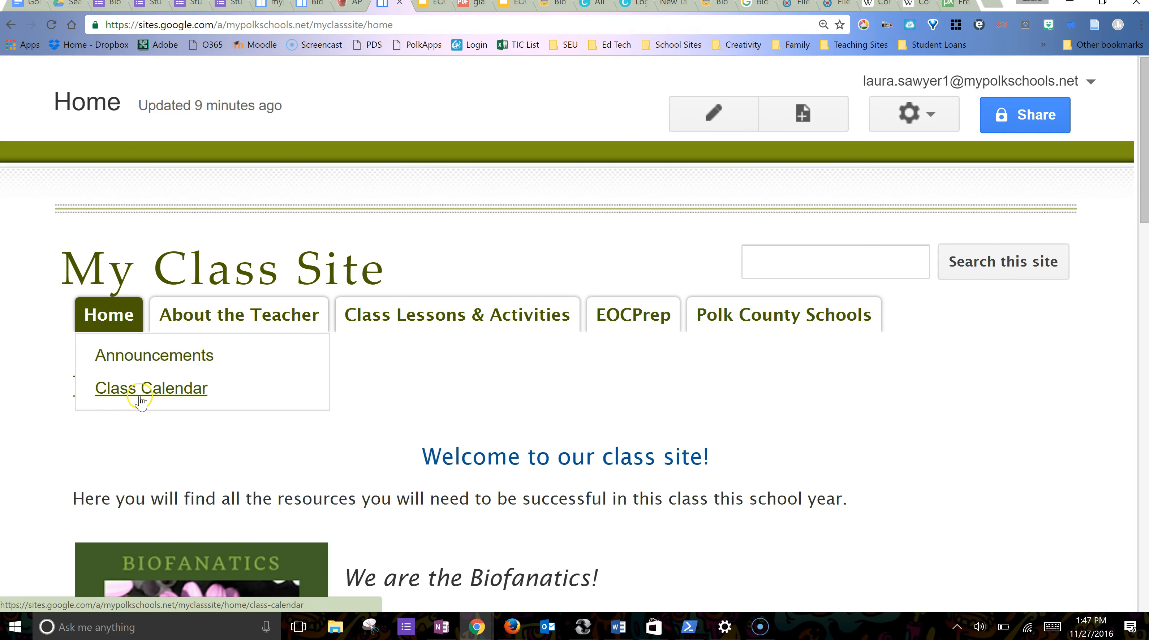
{"action": "mouse_move", "coordinate": [467, 320]}
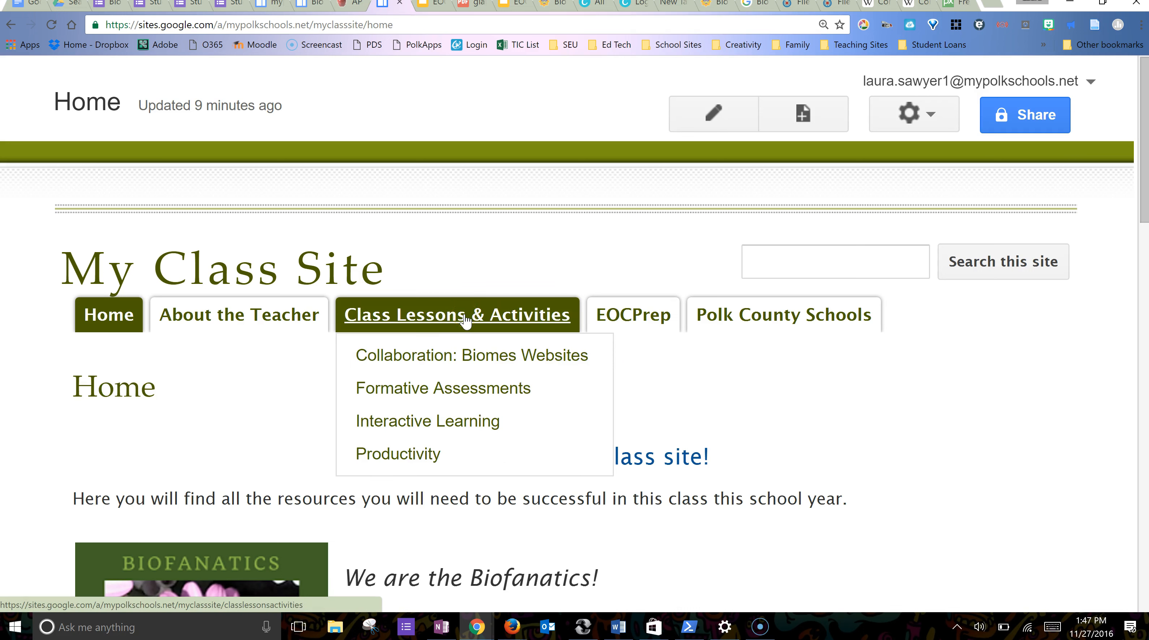
{"action": "left_click", "coordinate": [435, 447]}
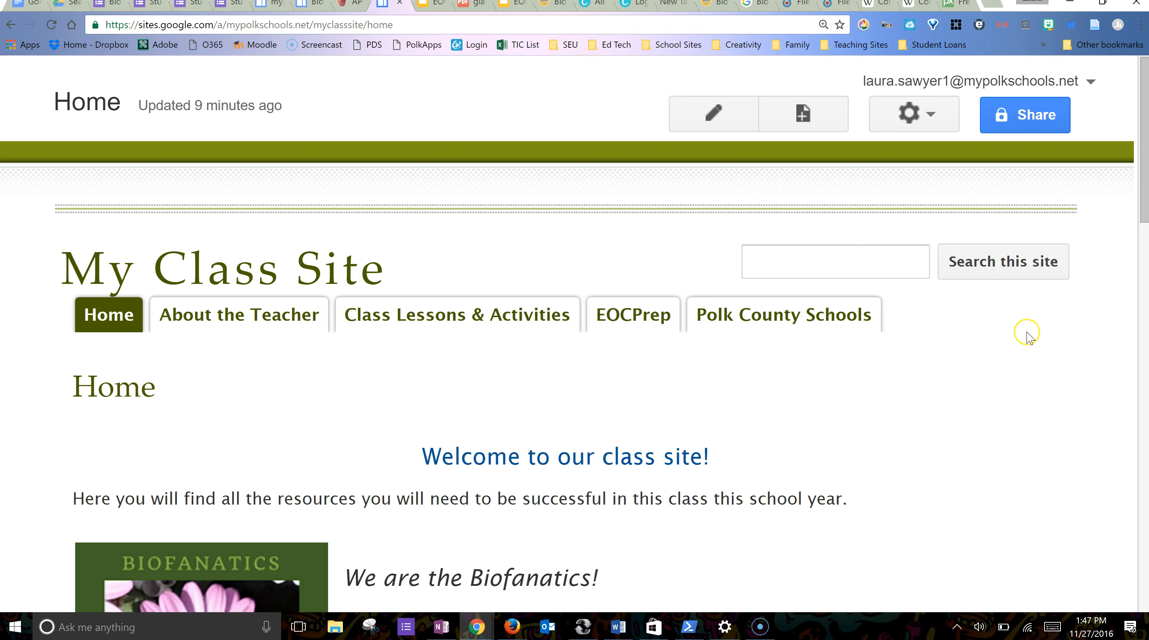
{"action": "left_click", "coordinate": [931, 114]}
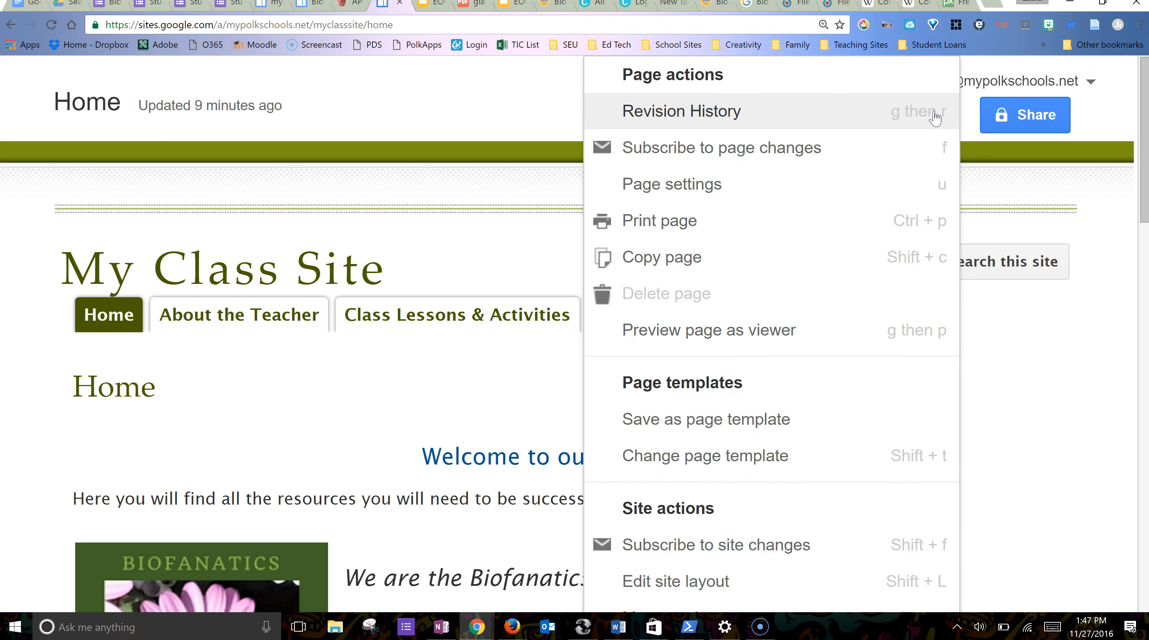
{"action": "scroll", "coordinate": [766, 530], "scroll_direction": "down", "scroll_amount": 3}
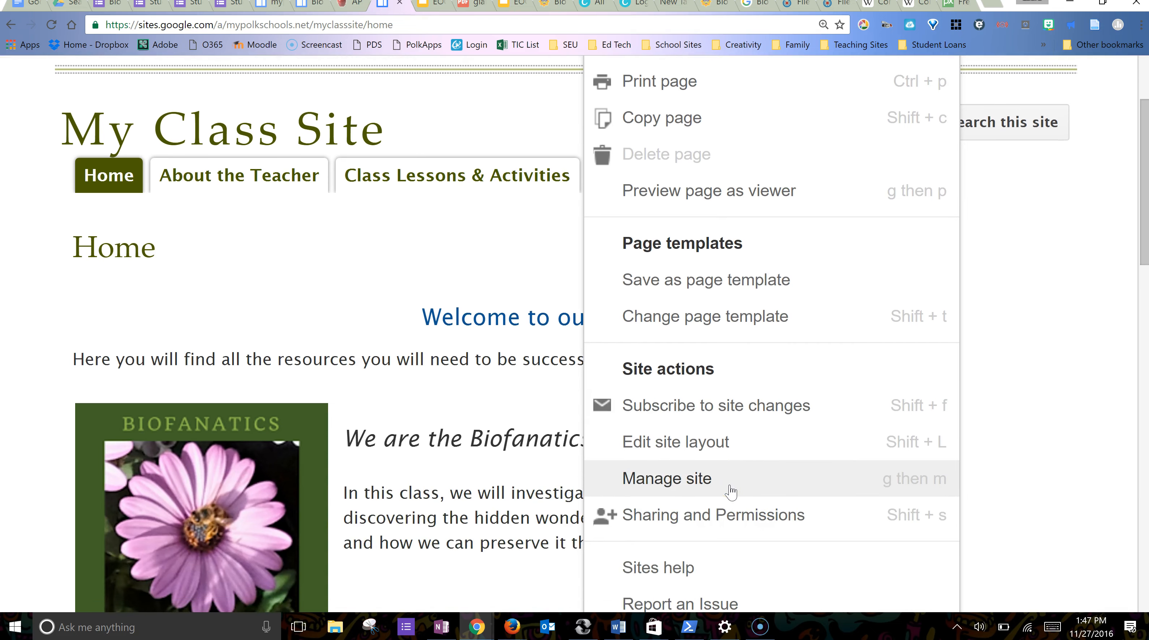
{"action": "left_click", "coordinate": [731, 489]}
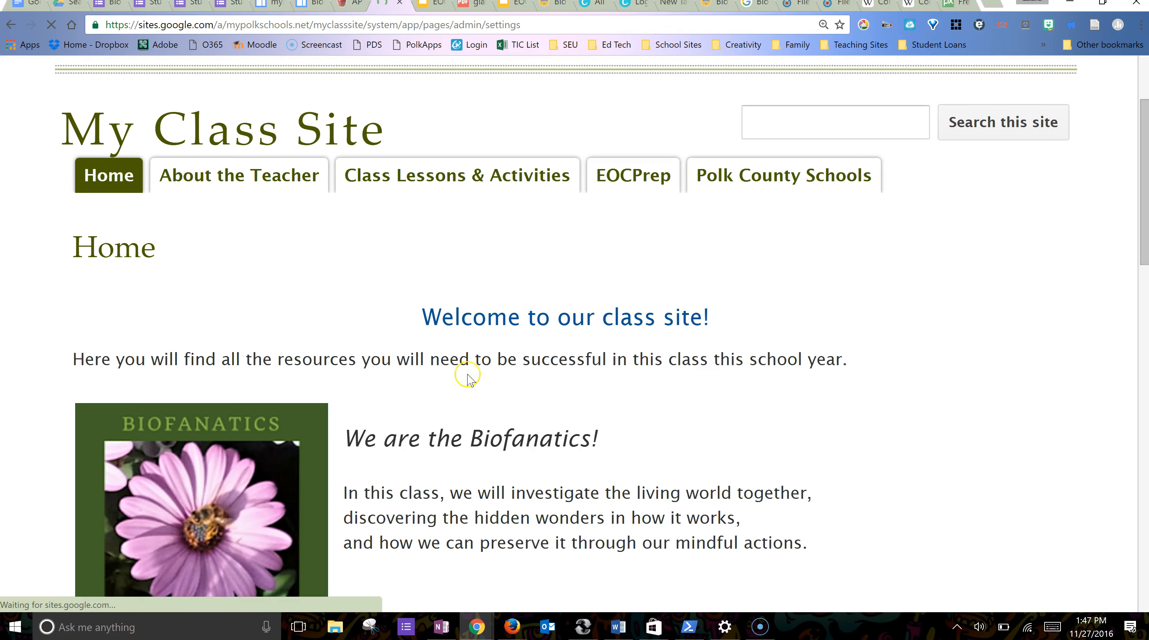
{"action": "scroll", "coordinate": [453, 376], "scroll_direction": "down", "scroll_amount": 6}
{"action": "scroll", "coordinate": [453, 376], "scroll_direction": "down", "scroll_amount": 5}
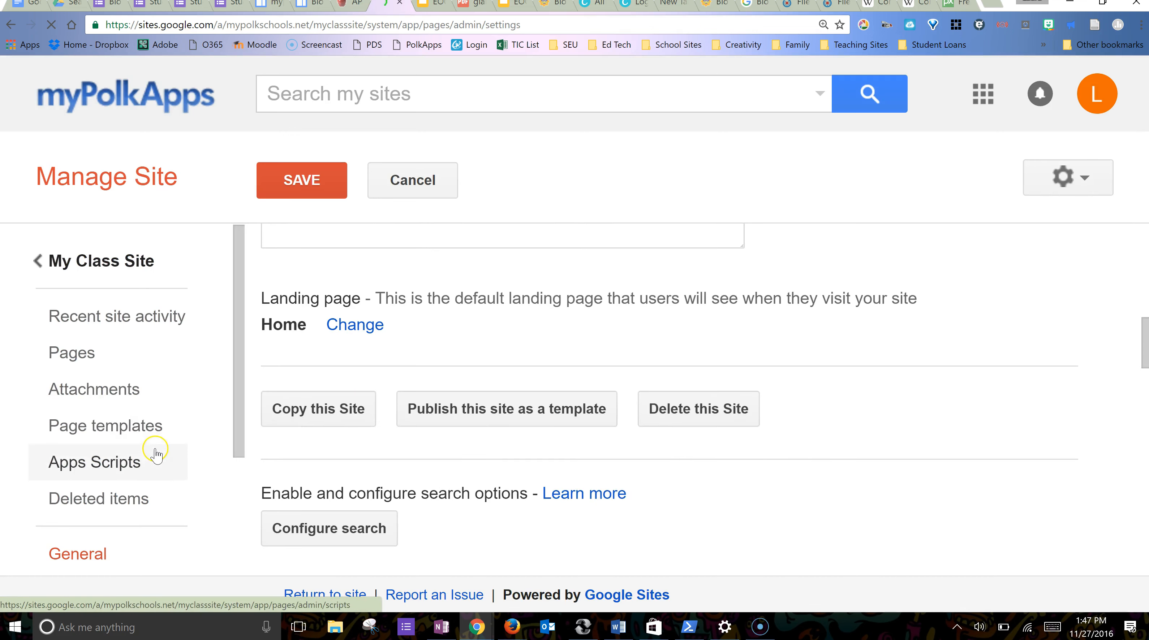
{"action": "scroll", "coordinate": [154, 452], "scroll_direction": "down", "scroll_amount": 3}
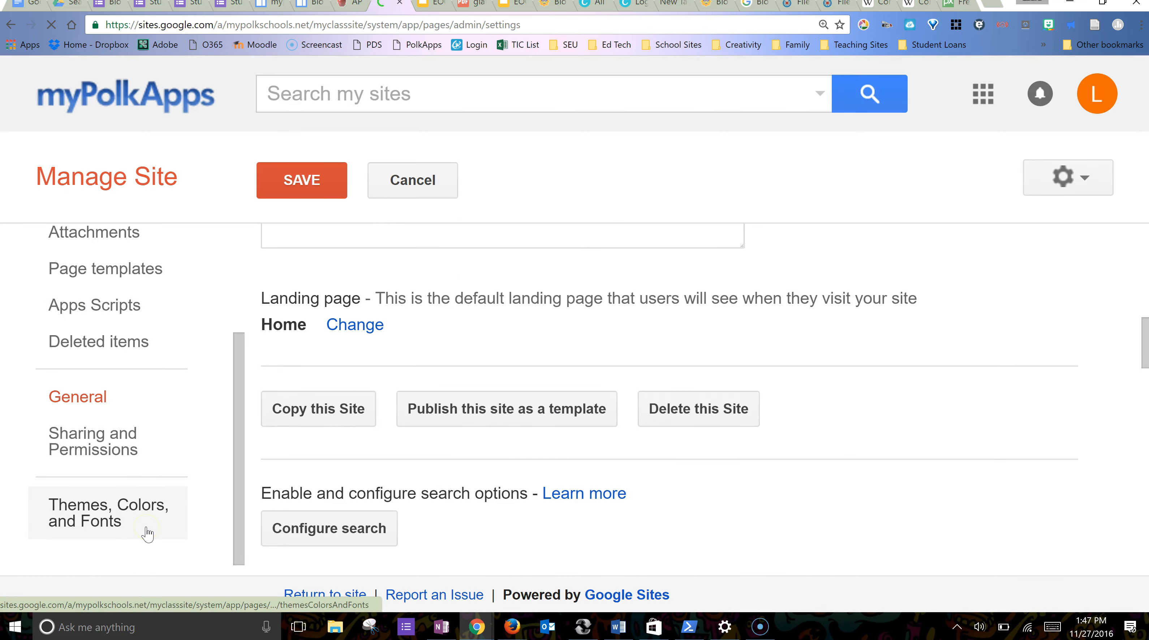
{"action": "scroll", "coordinate": [161, 426], "scroll_direction": "up", "scroll_amount": 3}
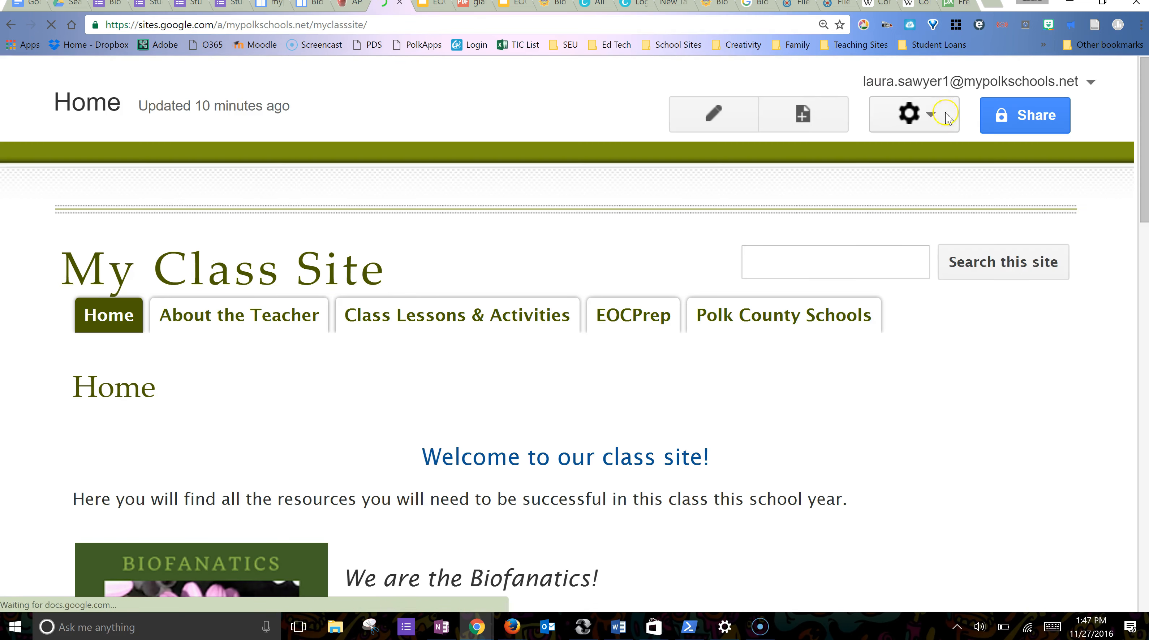
{"action": "left_click", "coordinate": [935, 115]}
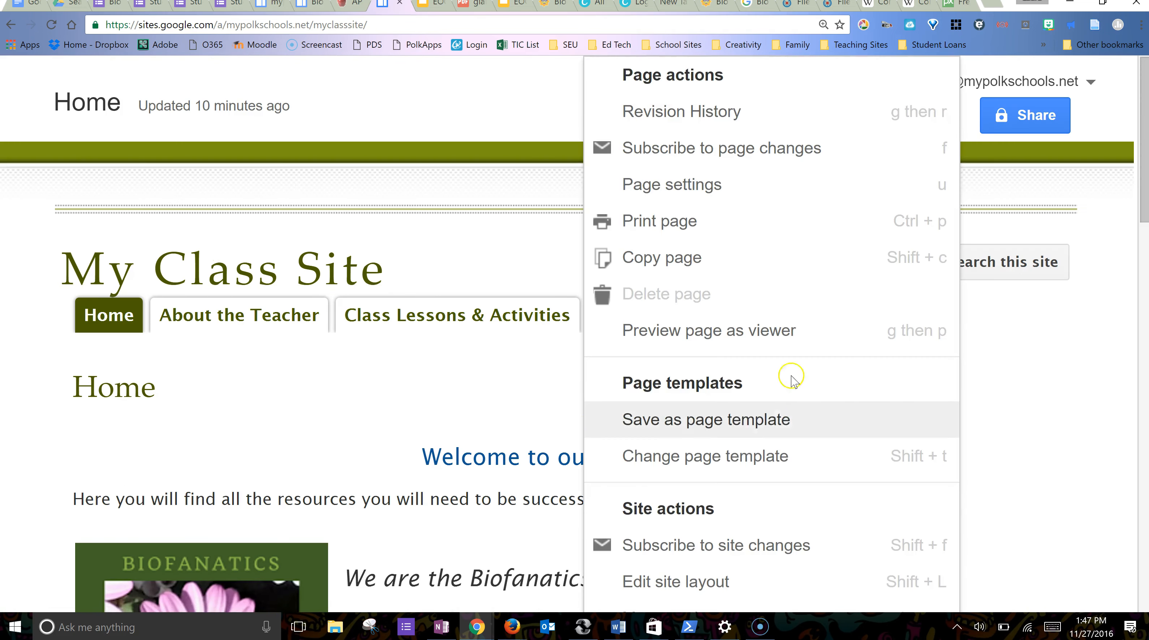
{"action": "scroll", "coordinate": [784, 452], "scroll_direction": "down", "scroll_amount": 3}
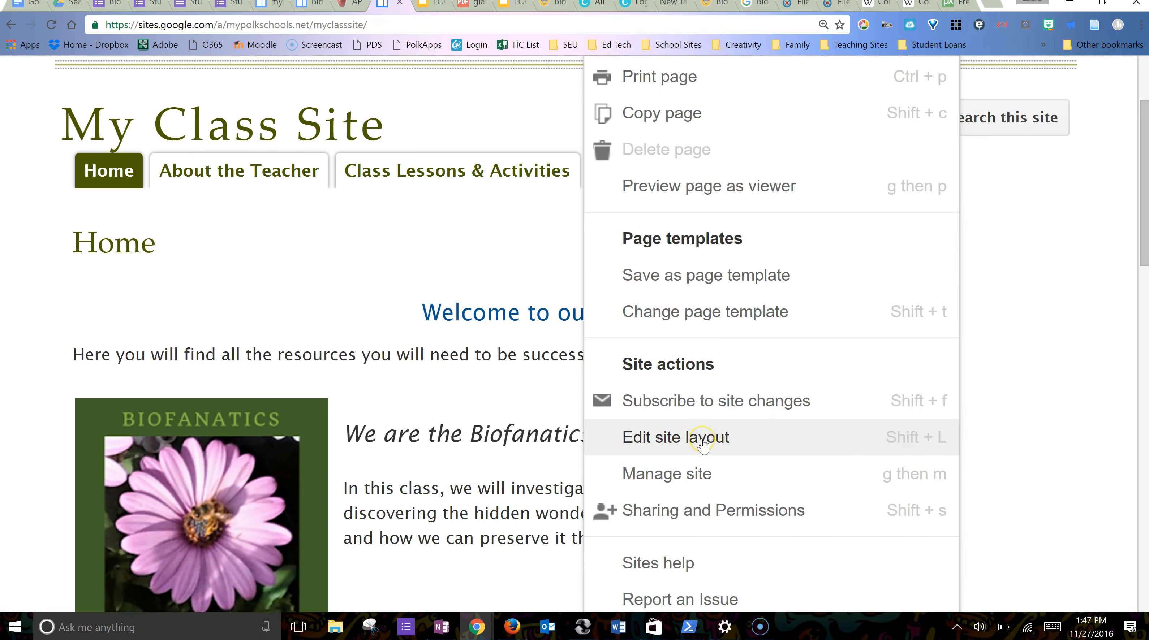
{"action": "left_click", "coordinate": [703, 439]}
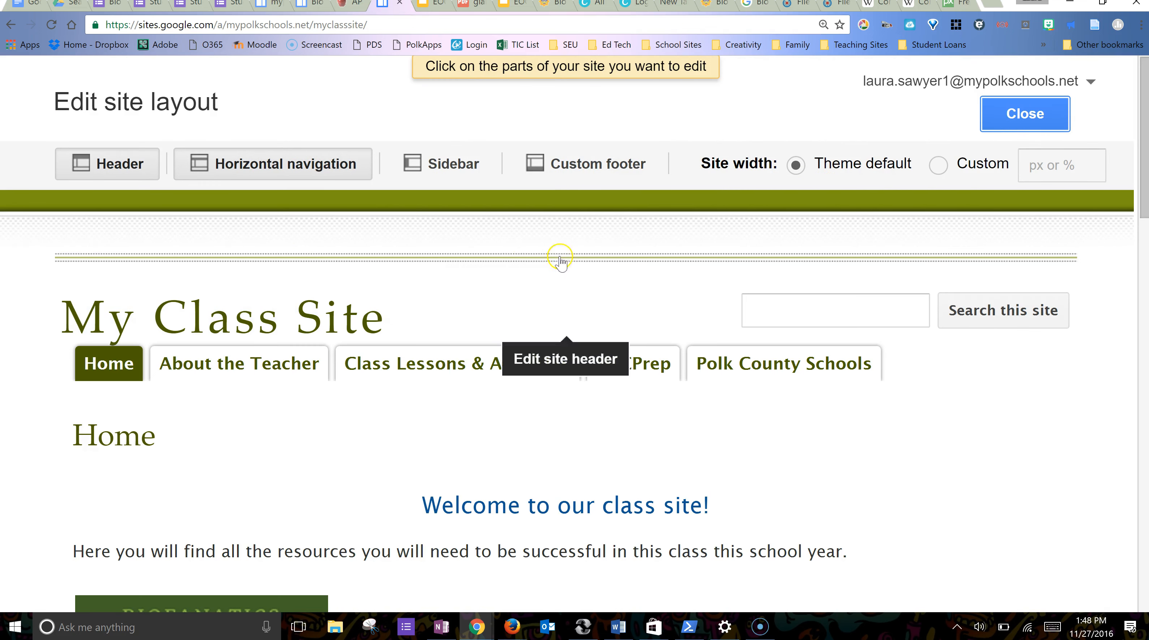
{"action": "scroll", "coordinate": [892, 484], "scroll_direction": "down", "scroll_amount": 15}
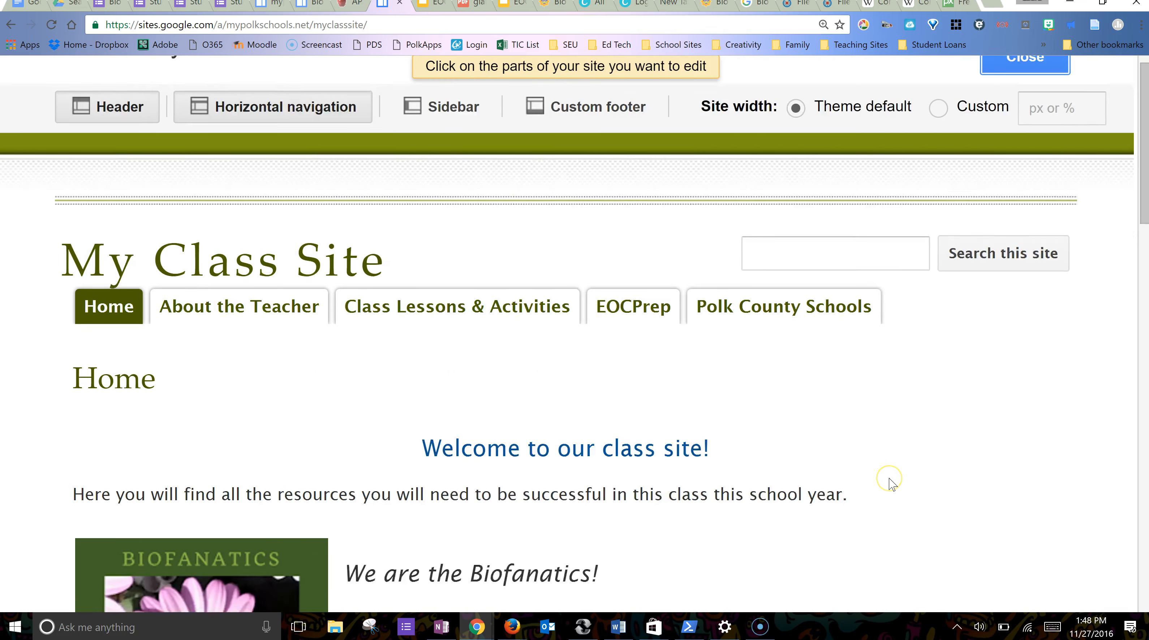
{"action": "scroll", "coordinate": [888, 483], "scroll_direction": "down", "scroll_amount": 5}
{"action": "scroll", "coordinate": [888, 482], "scroll_direction": "up", "scroll_amount": 20}
{"action": "left_click", "coordinate": [1026, 115]}
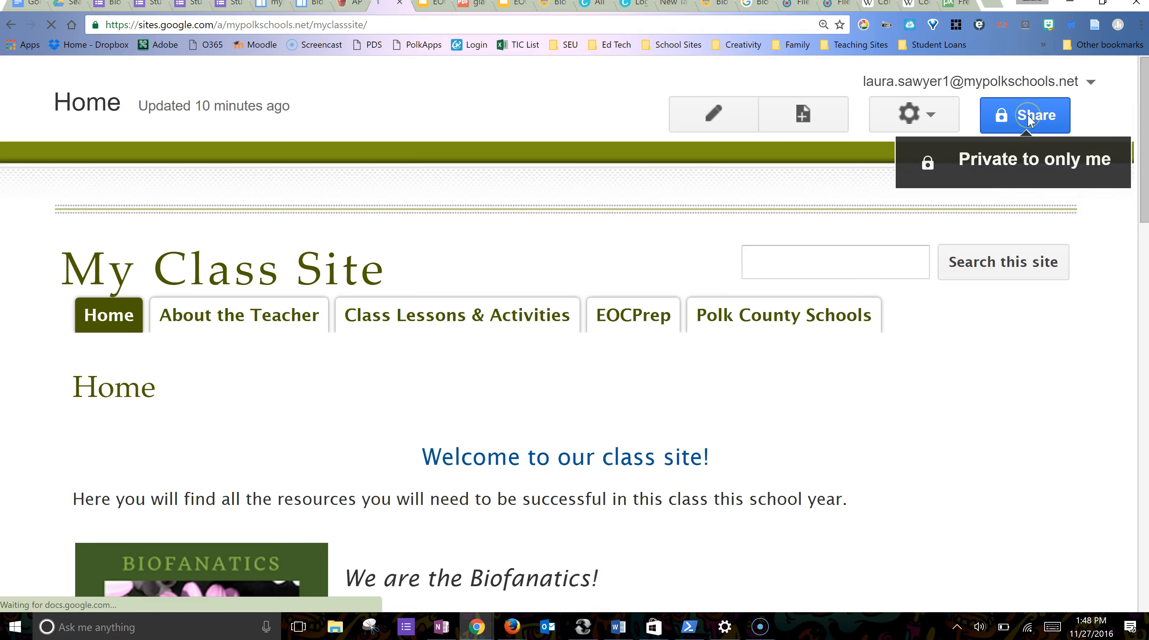